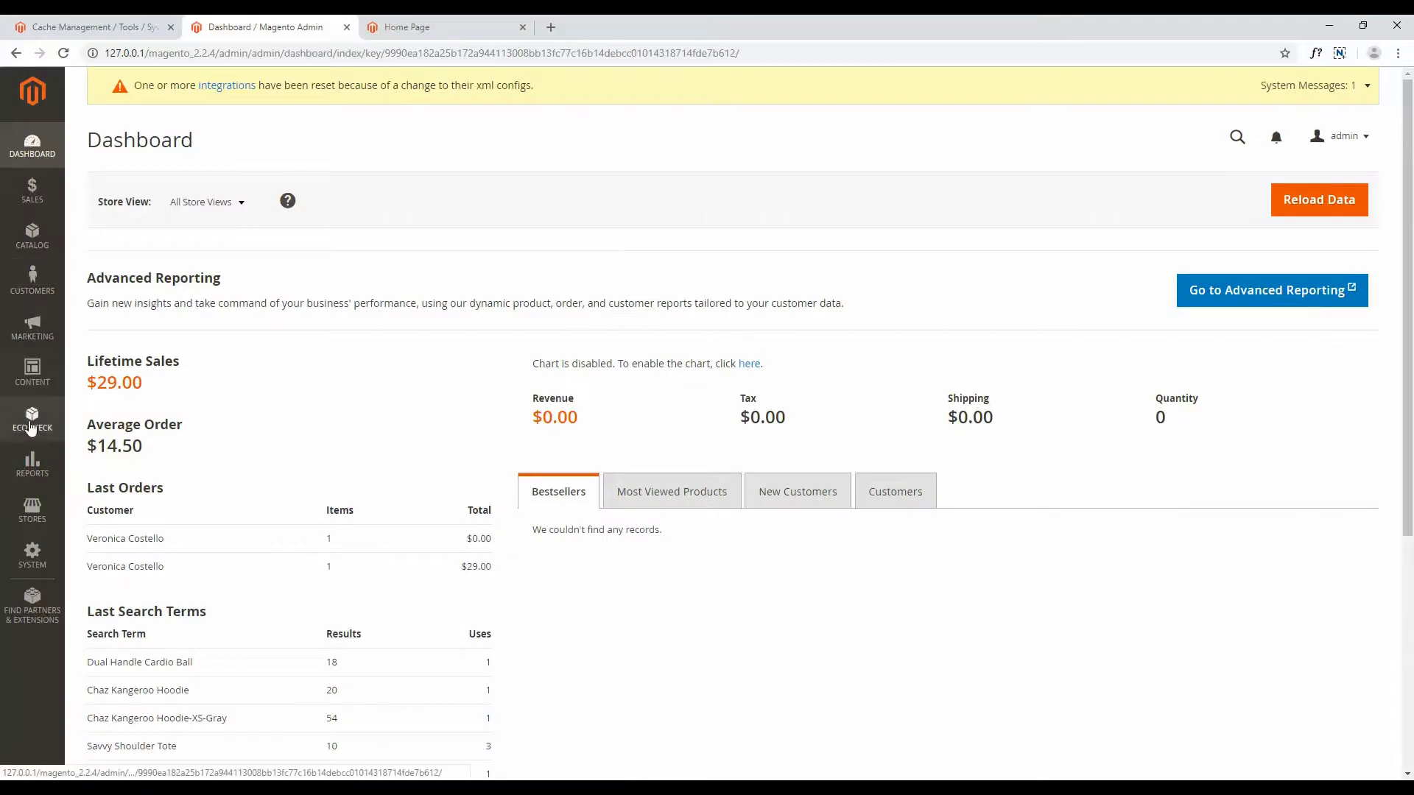
Step: Open the Ecomteck Personalized Recommendations configuration and look through its settings sections
{"action": "left_click", "coordinate": [33, 416]}
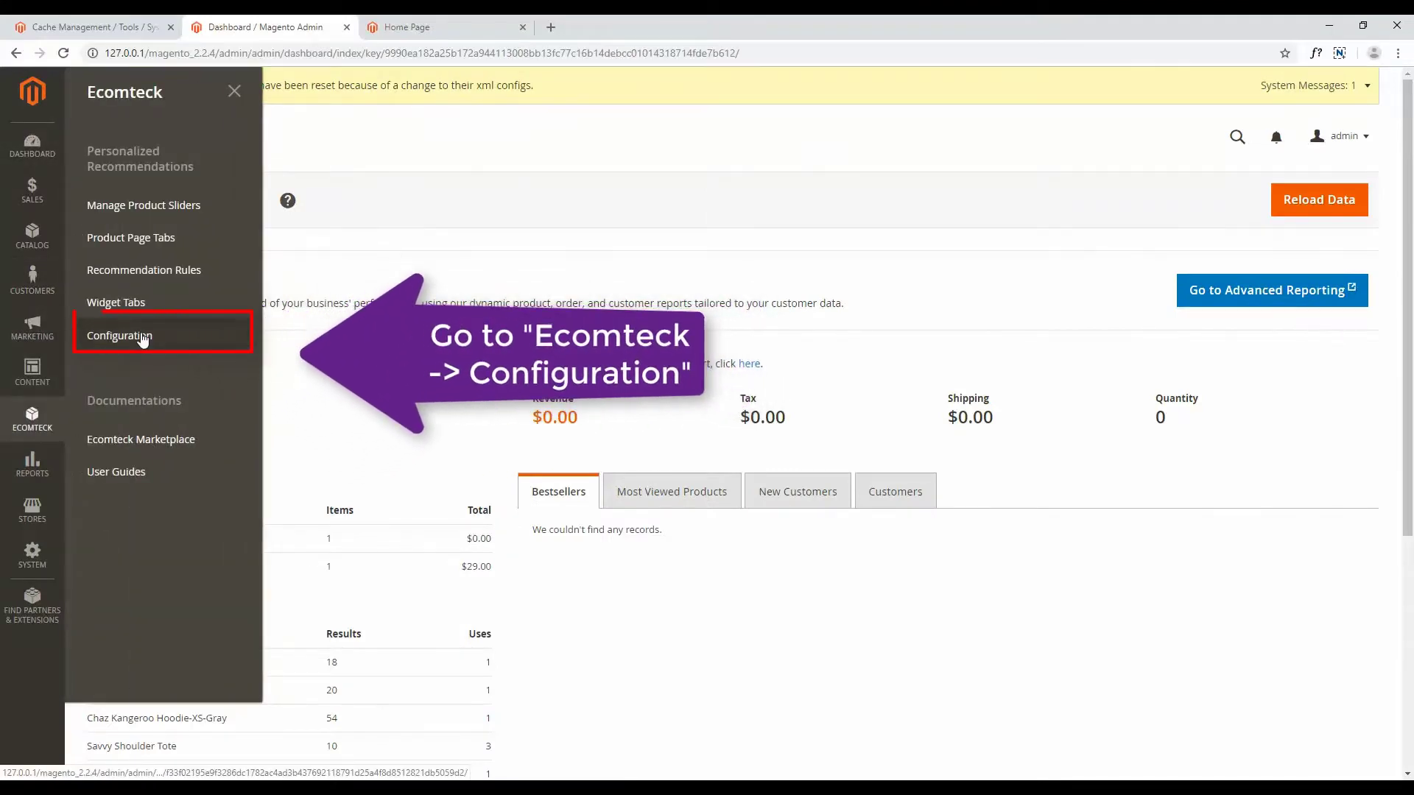
{"action": "left_click", "coordinate": [142, 337]}
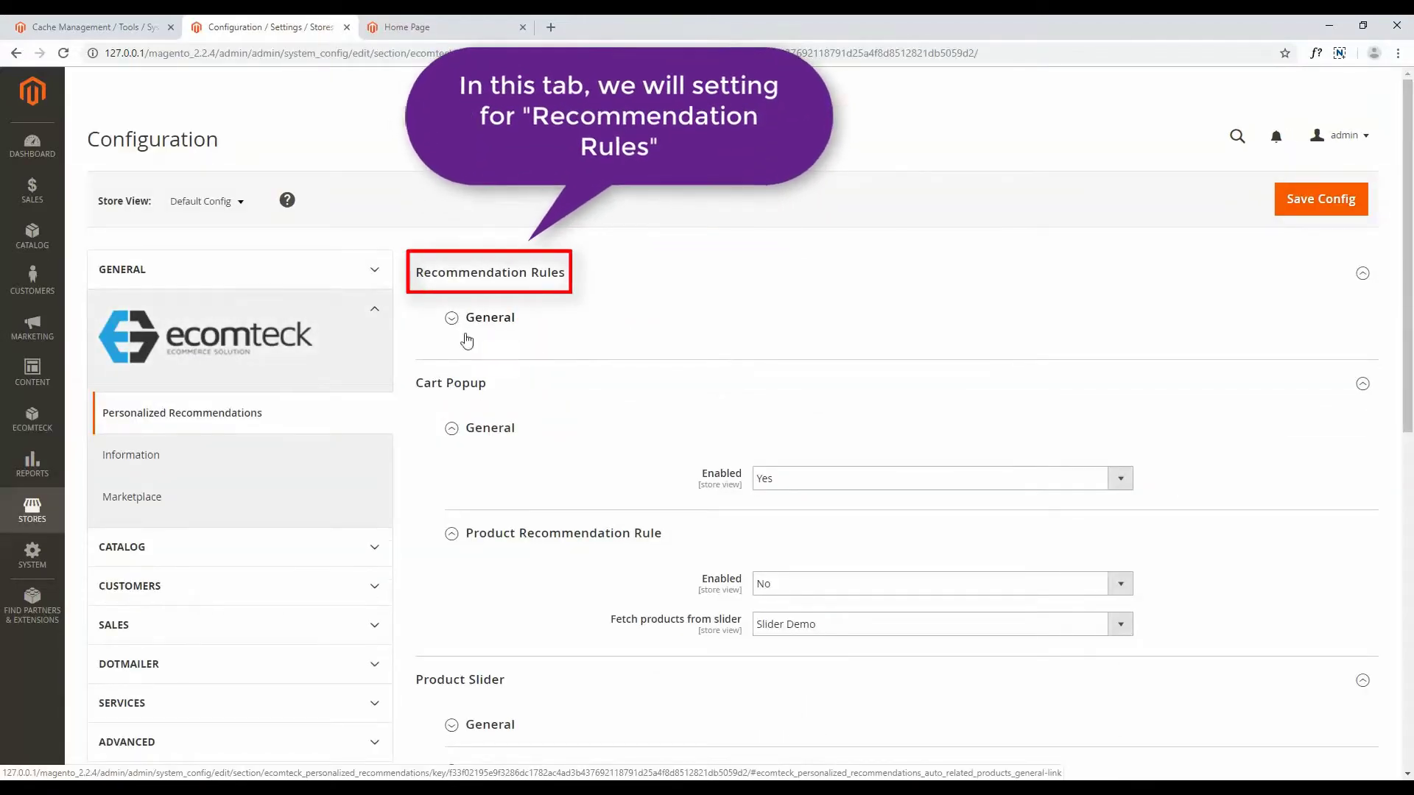
{"action": "scroll", "coordinate": [482, 328], "scroll_direction": "down", "scroll_amount": 2}
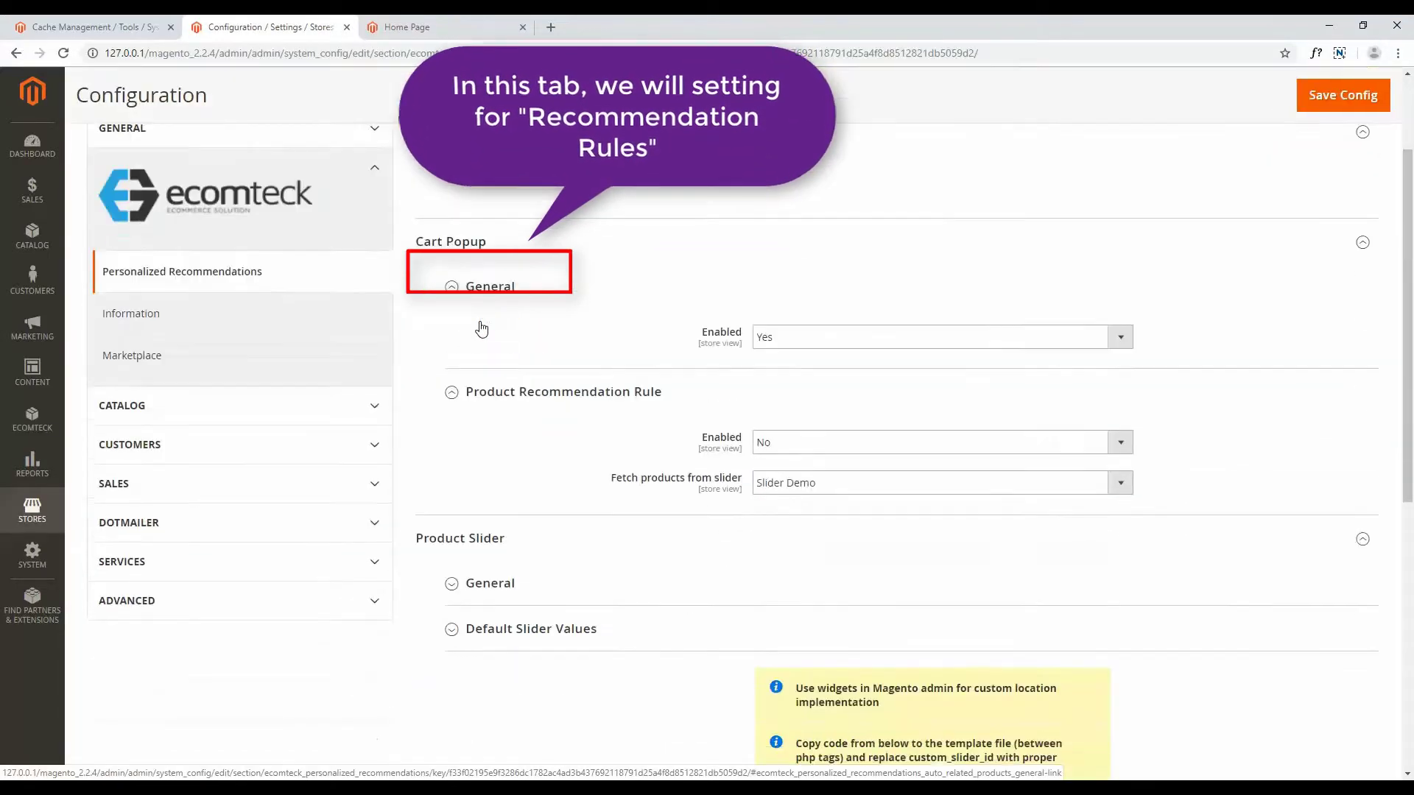
{"action": "scroll", "coordinate": [441, 260], "scroll_direction": "up", "scroll_amount": 1}
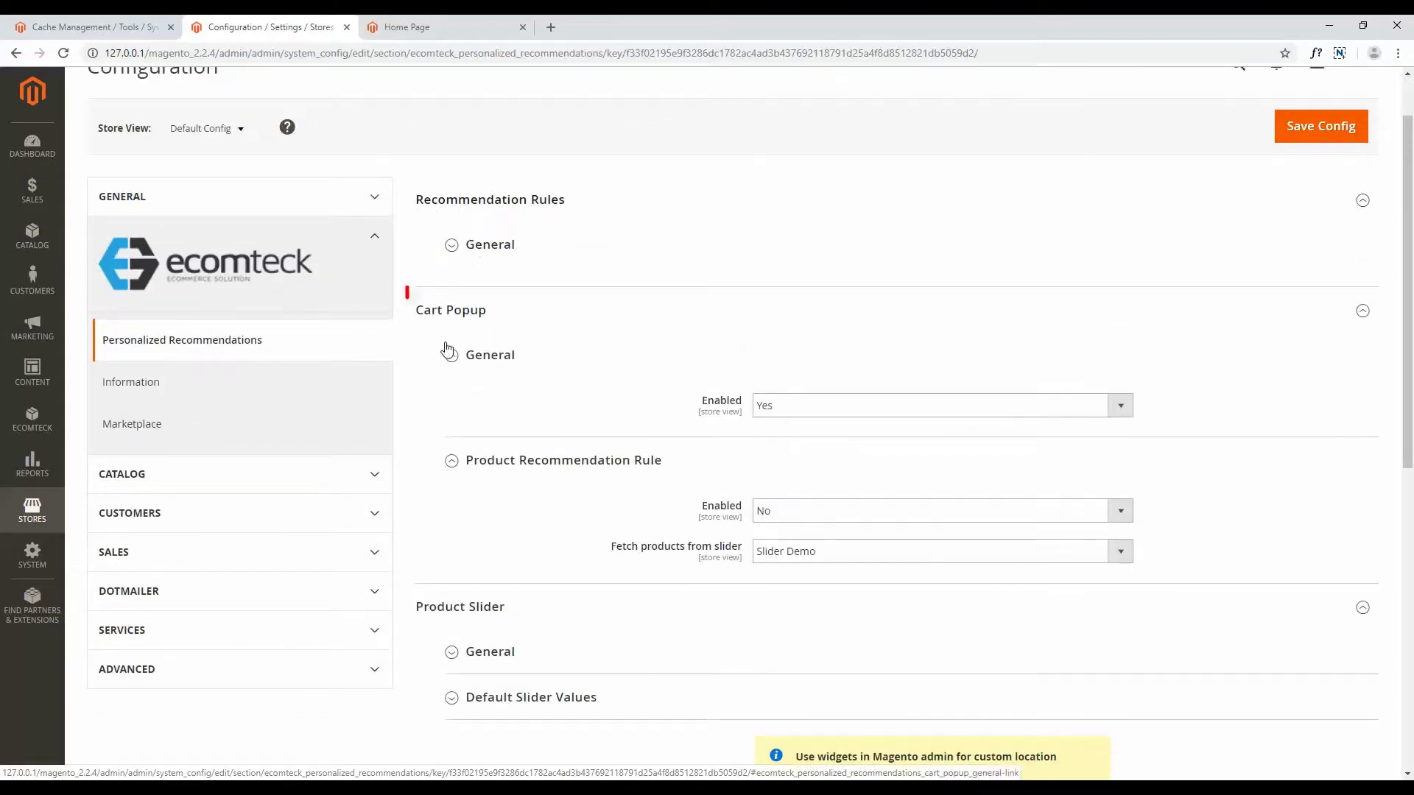
{"action": "scroll", "coordinate": [479, 332], "scroll_direction": "down", "scroll_amount": 2}
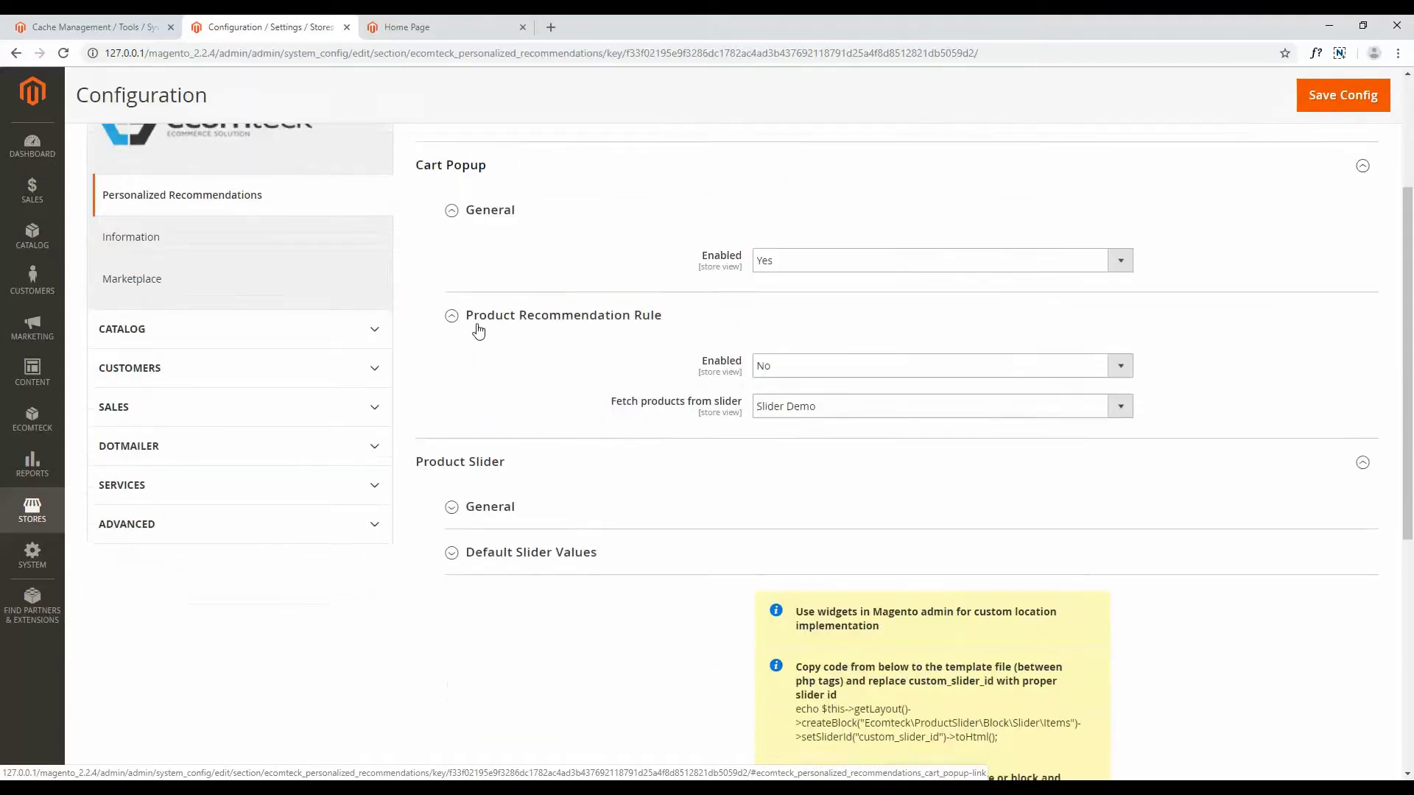
{"action": "scroll", "coordinate": [521, 470], "scroll_direction": "down", "scroll_amount": 5}
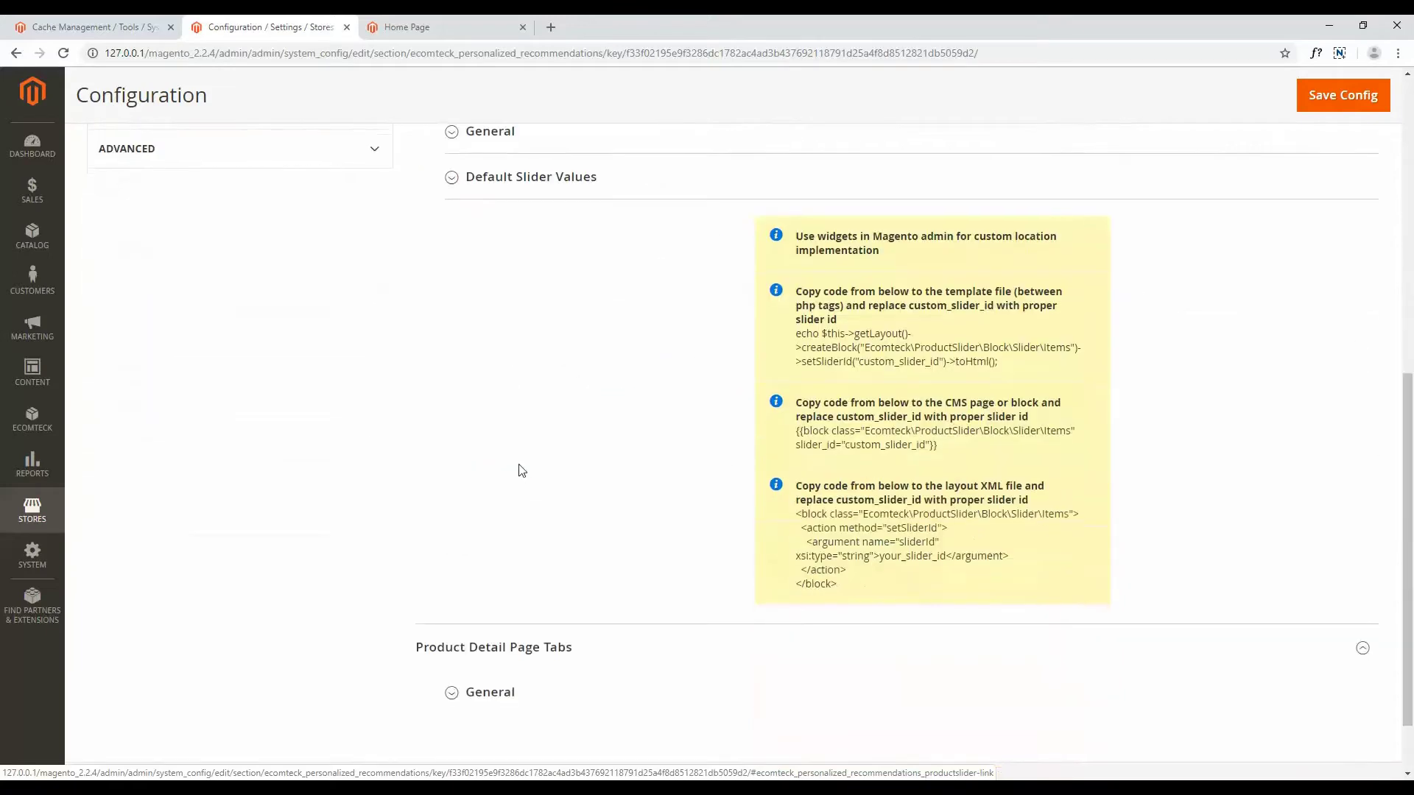
{"action": "scroll", "coordinate": [521, 470], "scroll_direction": "down", "scroll_amount": 2}
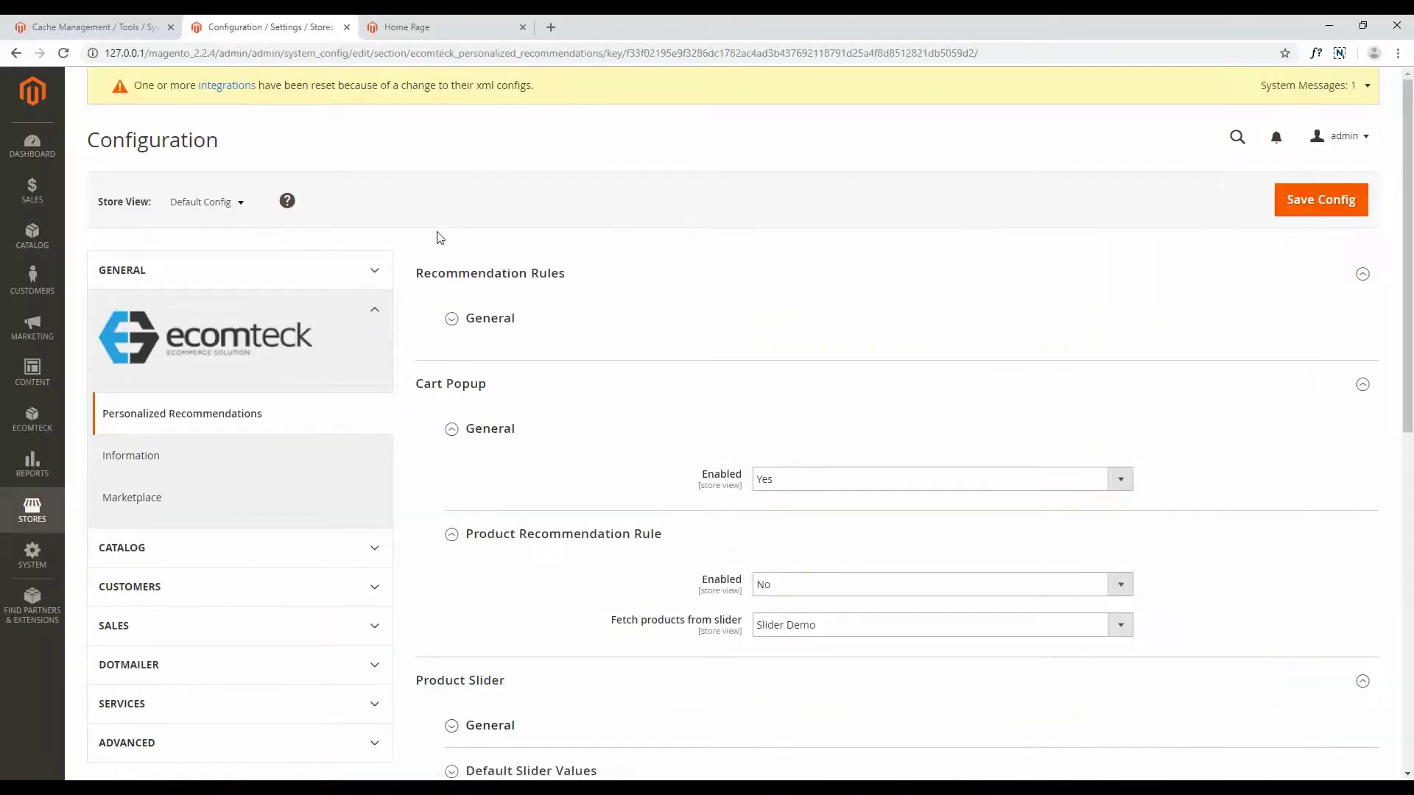
Step: In the general Recommendation Rules, set the maximum number of related products to 2 and Show Related Products to Rule-Based Only
{"action": "left_click", "coordinate": [454, 318]}
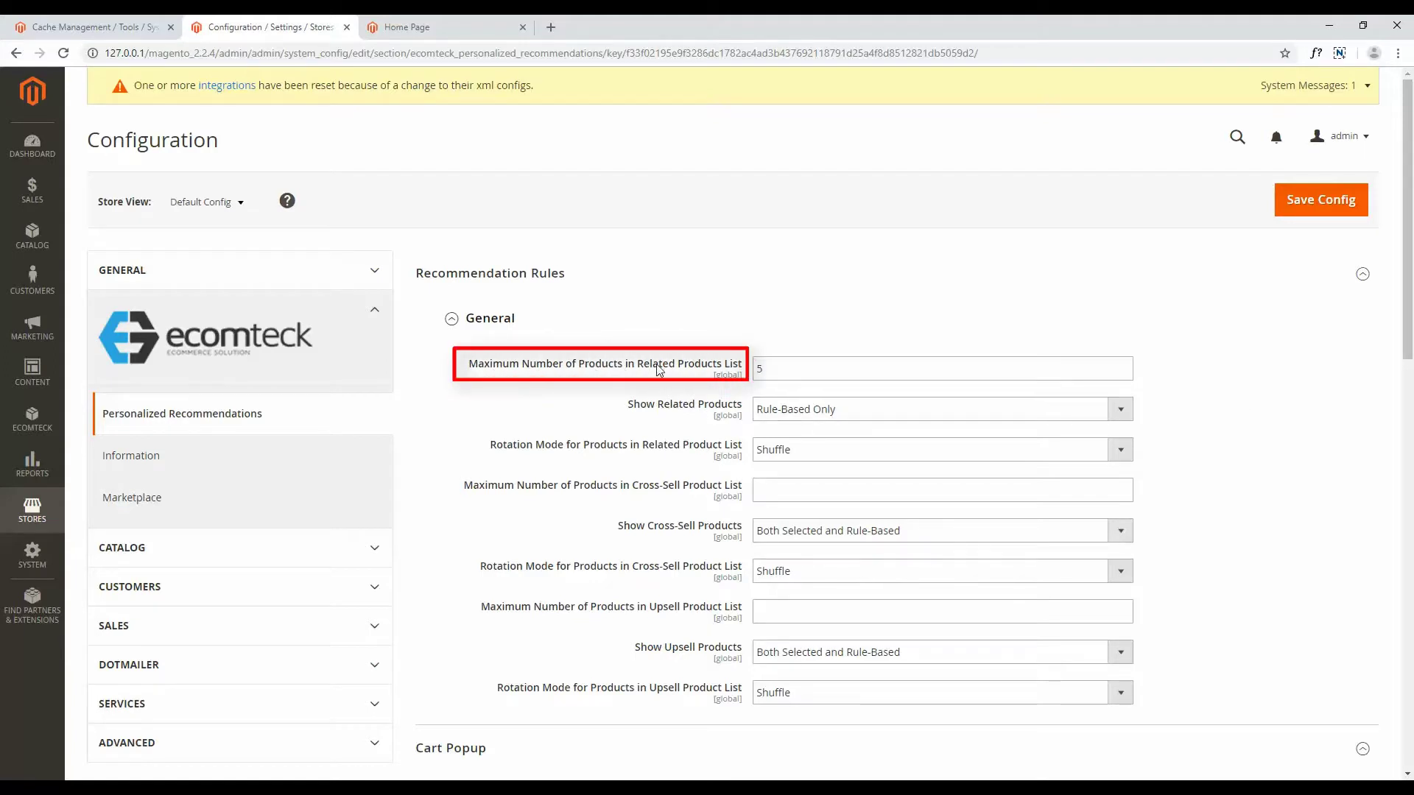
{"action": "left_click", "coordinate": [780, 373]}
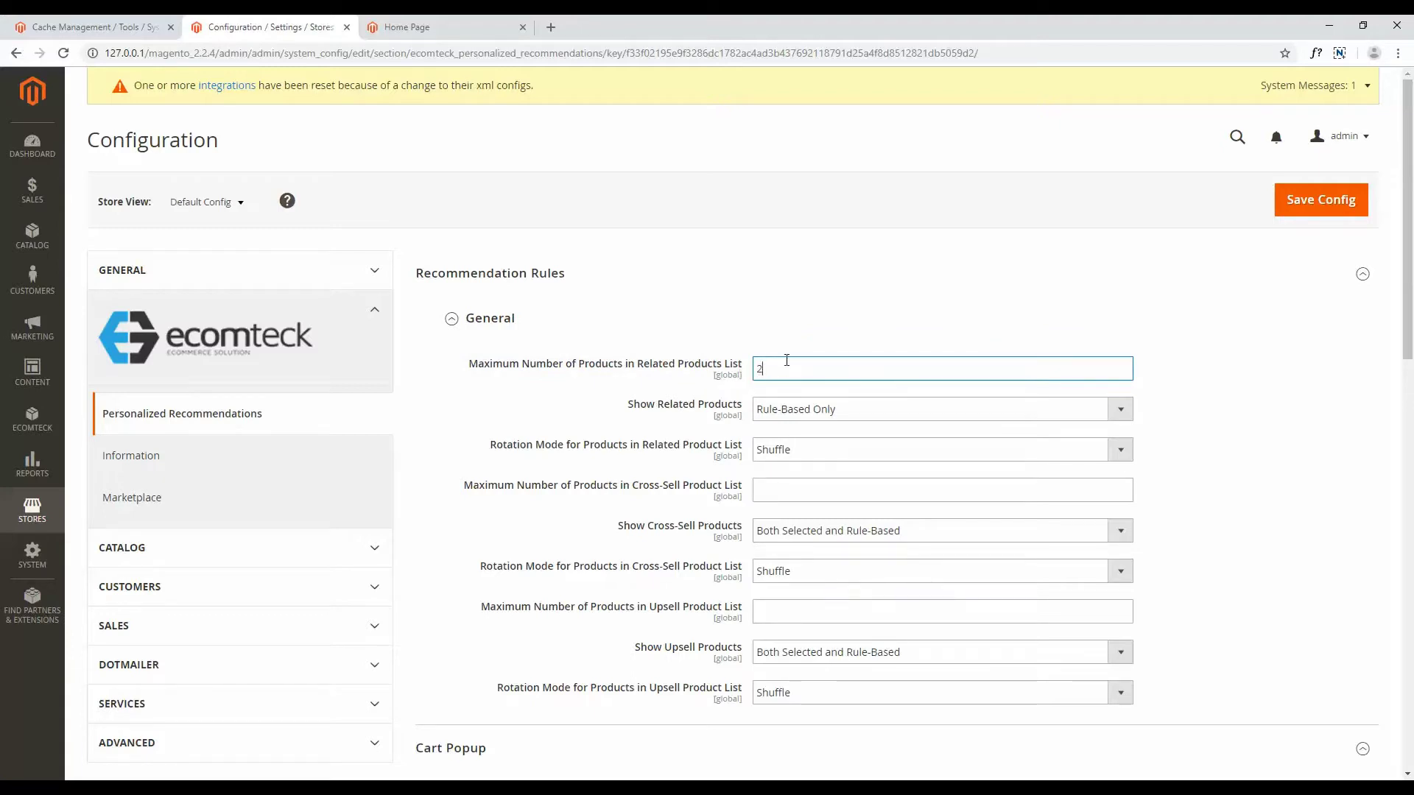
{"action": "left_click", "coordinate": [794, 414]}
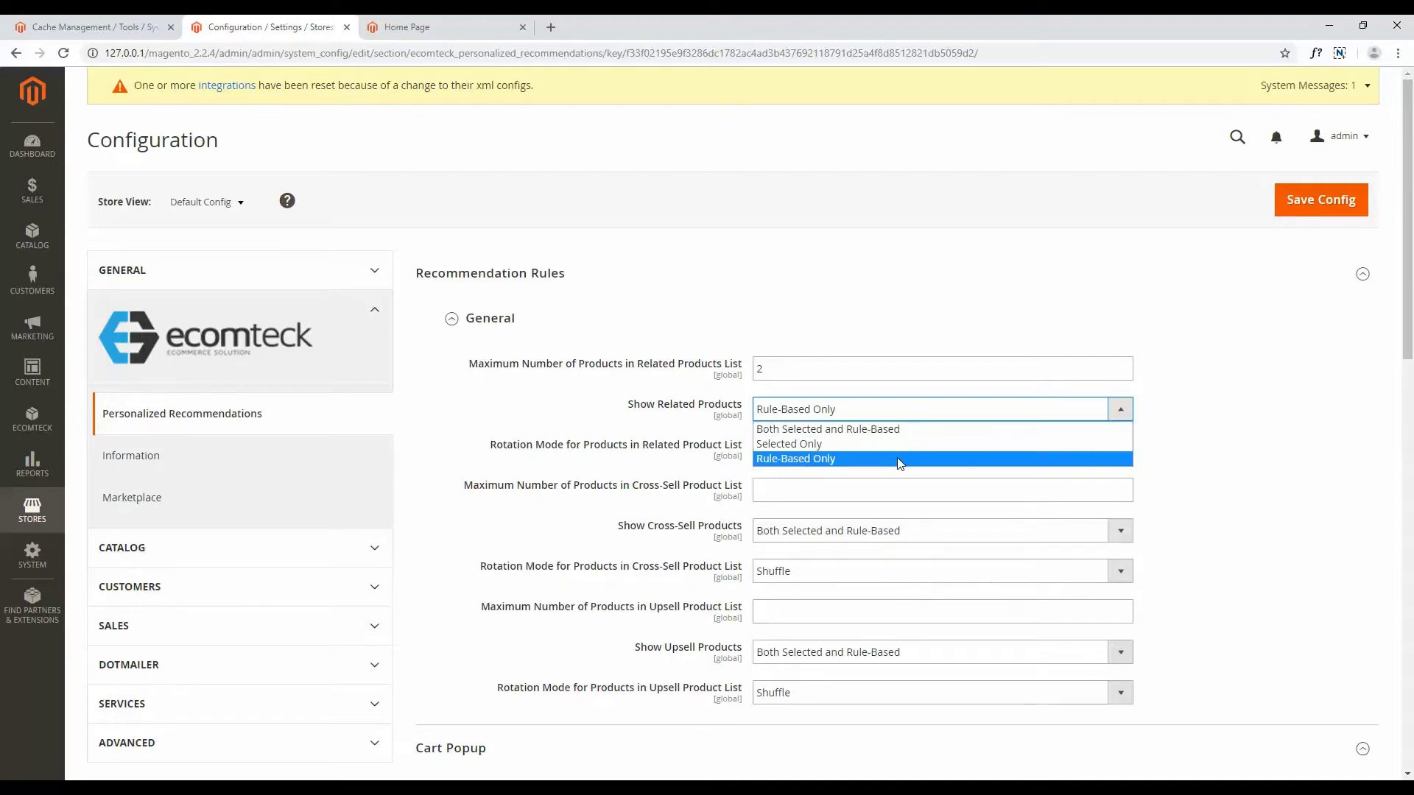
{"action": "left_click", "coordinate": [894, 414]}
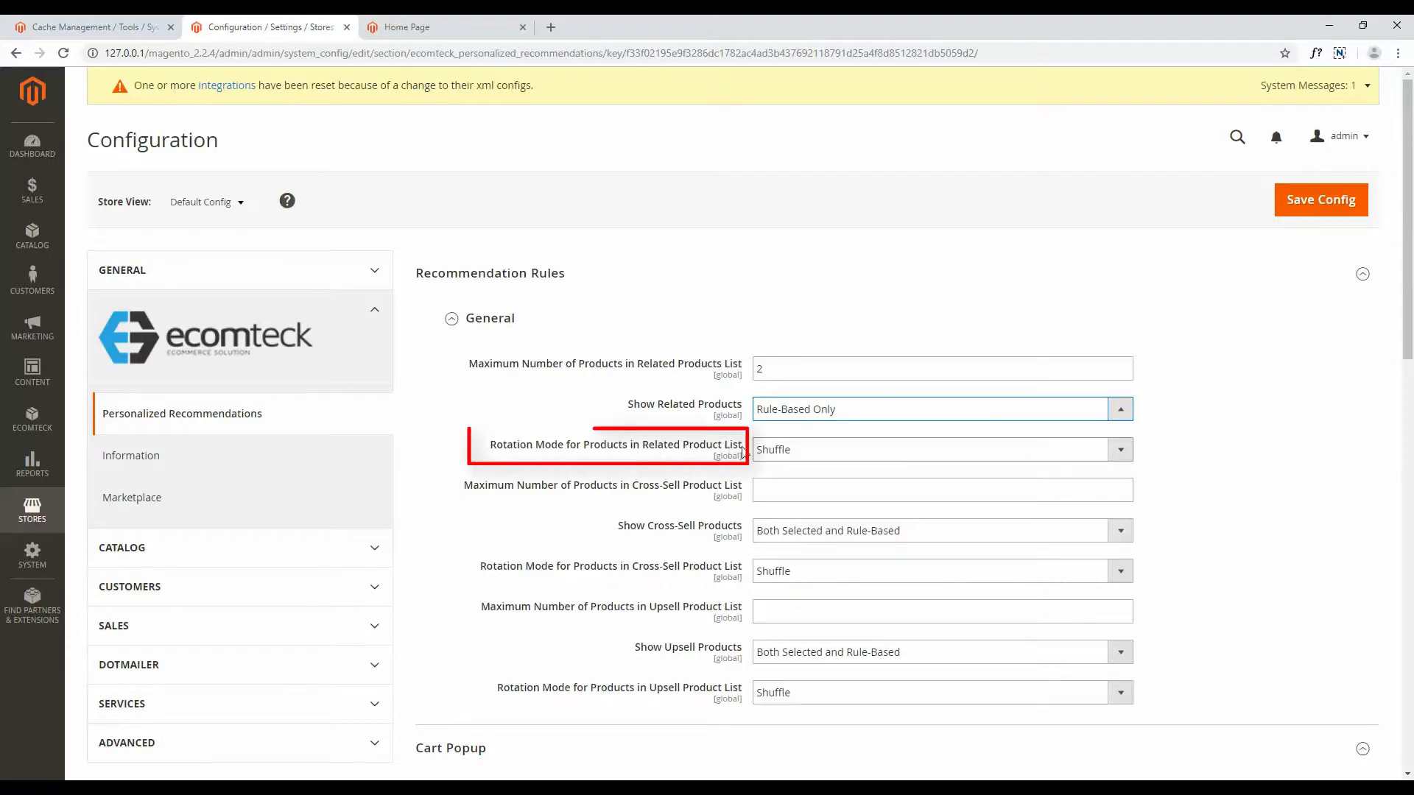
Step: Choose Shuffle as the rotation mode for products in the related product list
{"action": "left_click", "coordinate": [802, 451]}
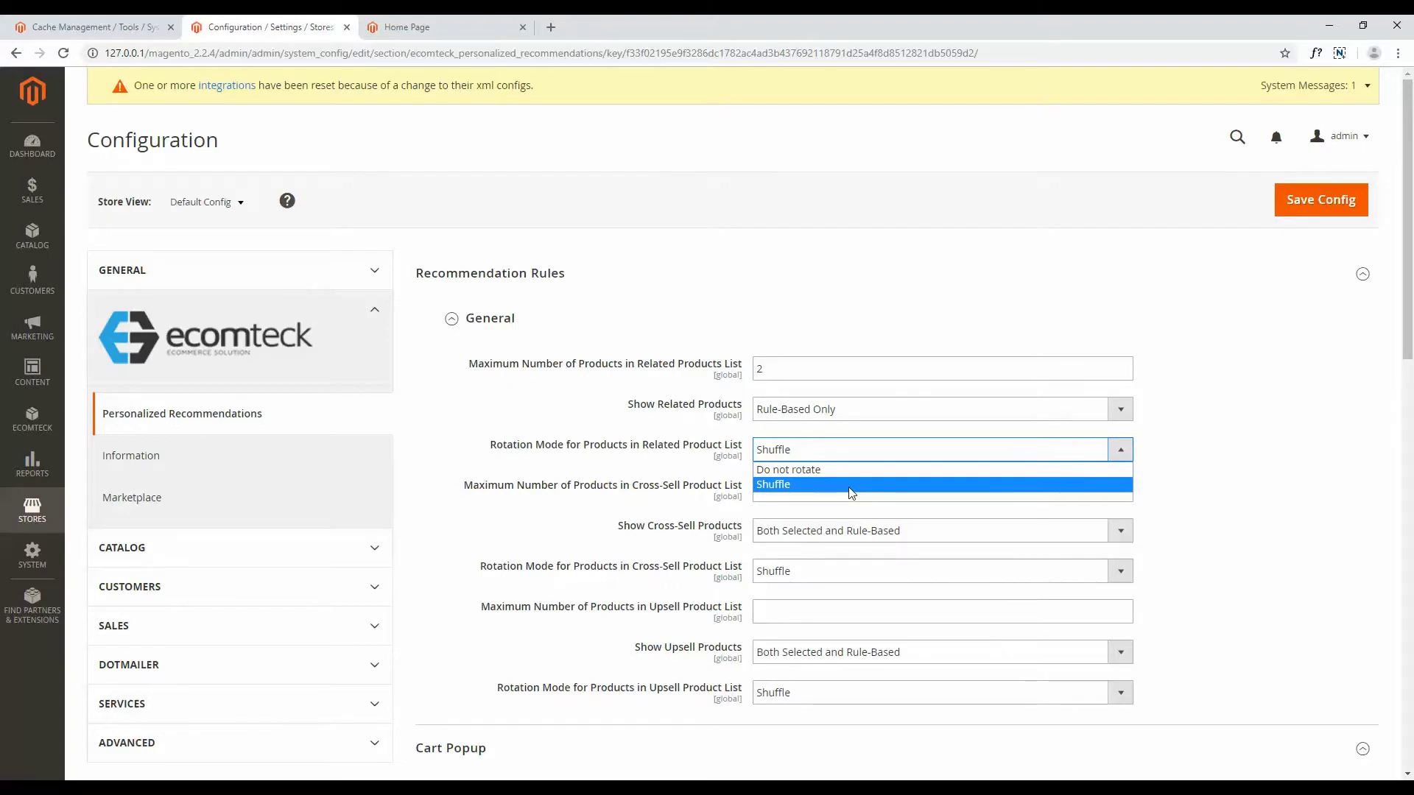
{"action": "left_click", "coordinate": [852, 458]}
{"action": "left_click", "coordinate": [1222, 467]}
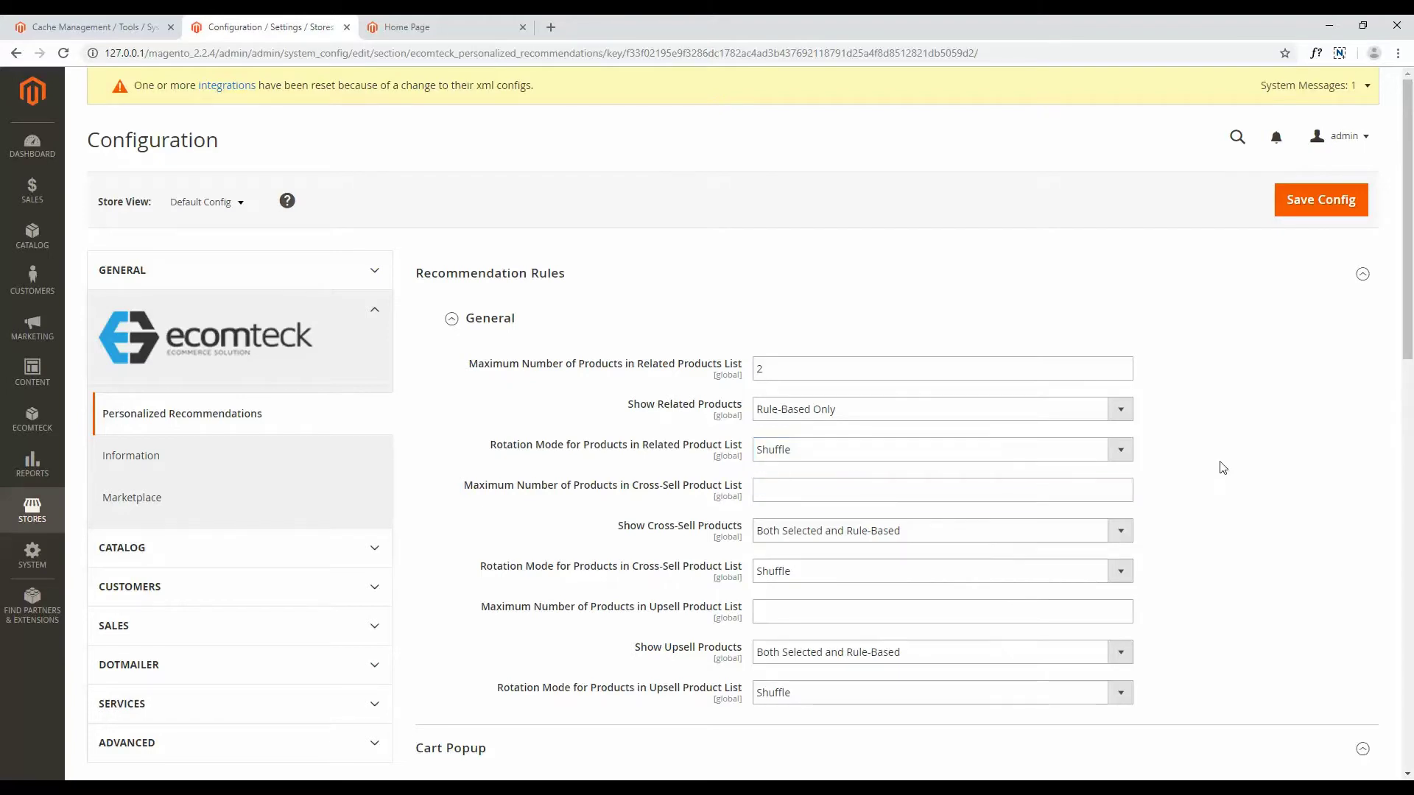
Step: Switch to the Luma storefront home page and add the Push It Messenger Bag from Hot Sellers to the cart
{"action": "scroll", "coordinate": [1097, 526], "scroll_direction": "down", "scroll_amount": 1}
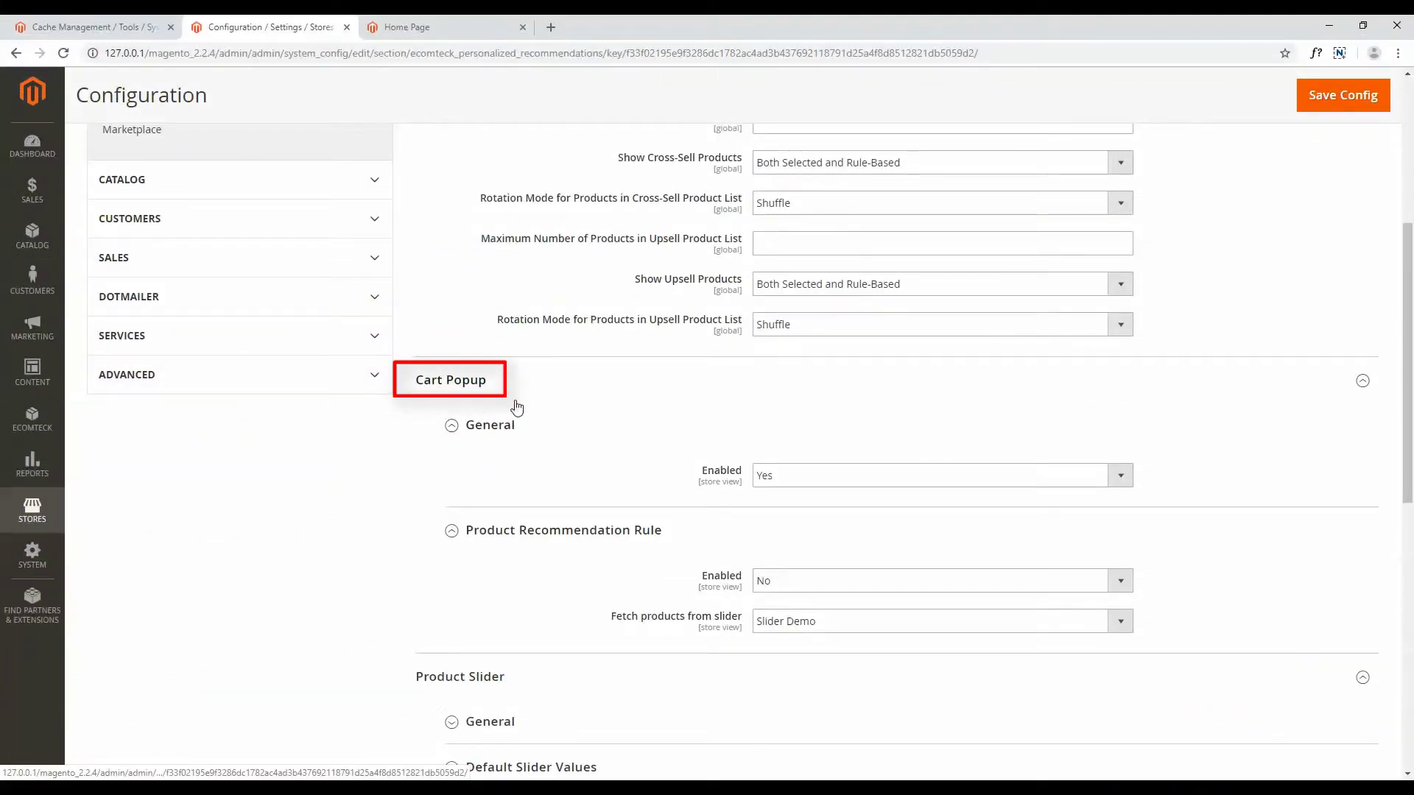
{"action": "scroll", "coordinate": [517, 407], "scroll_direction": "up", "scroll_amount": 2}
{"action": "left_click", "coordinate": [451, 26]}
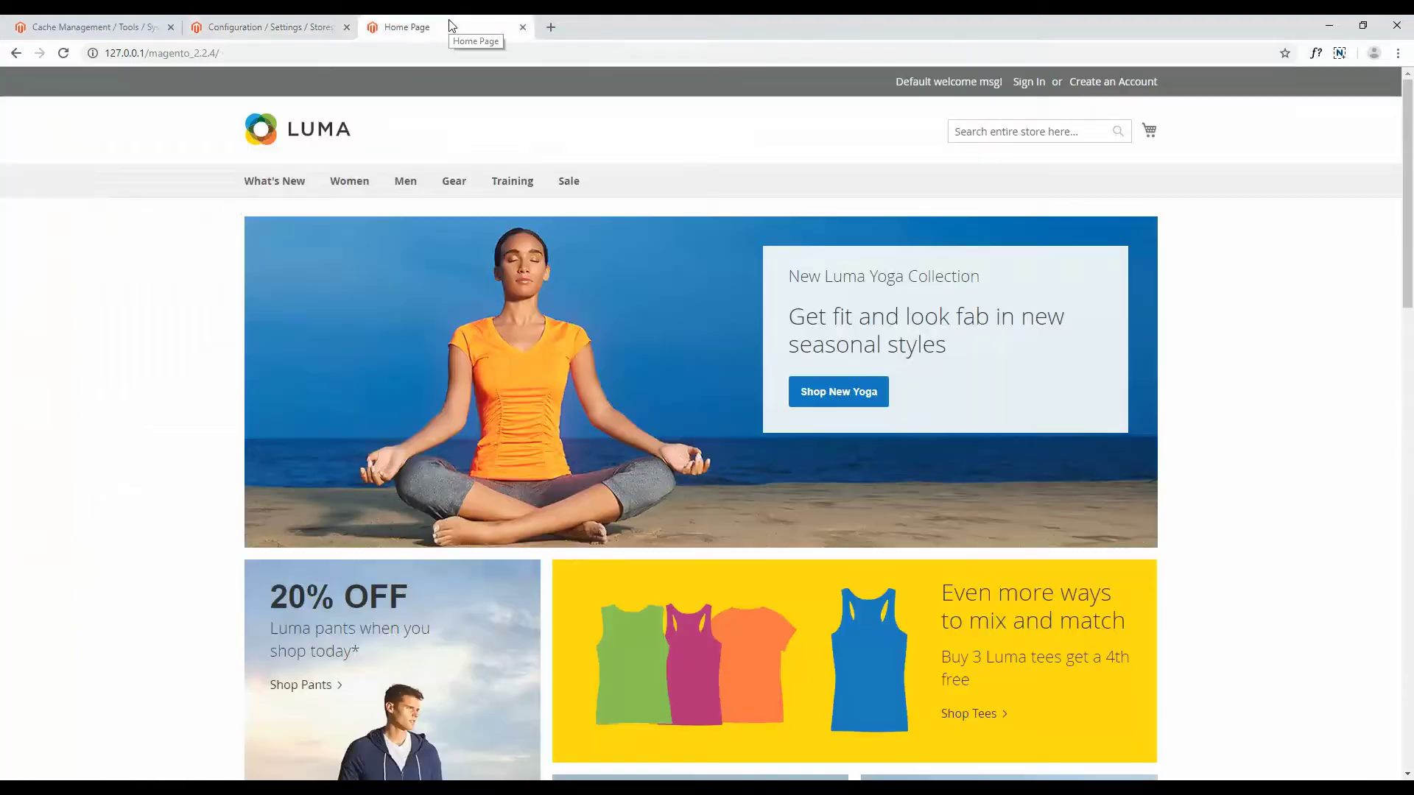
{"action": "scroll", "coordinate": [663, 549], "scroll_direction": "down", "scroll_amount": 10}
{"action": "scroll", "coordinate": [438, 643], "scroll_direction": "down", "scroll_amount": 3}
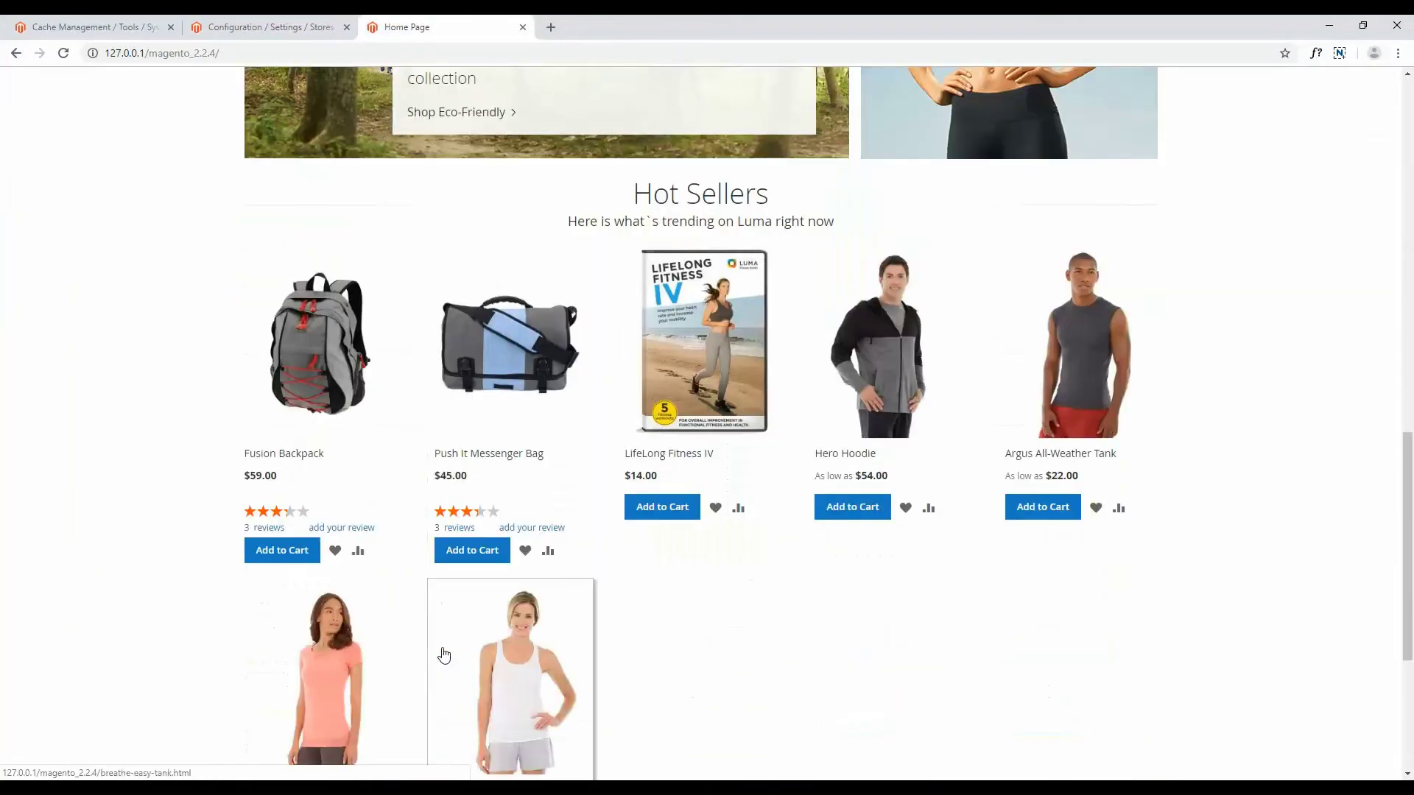
{"action": "left_click", "coordinate": [471, 552]}
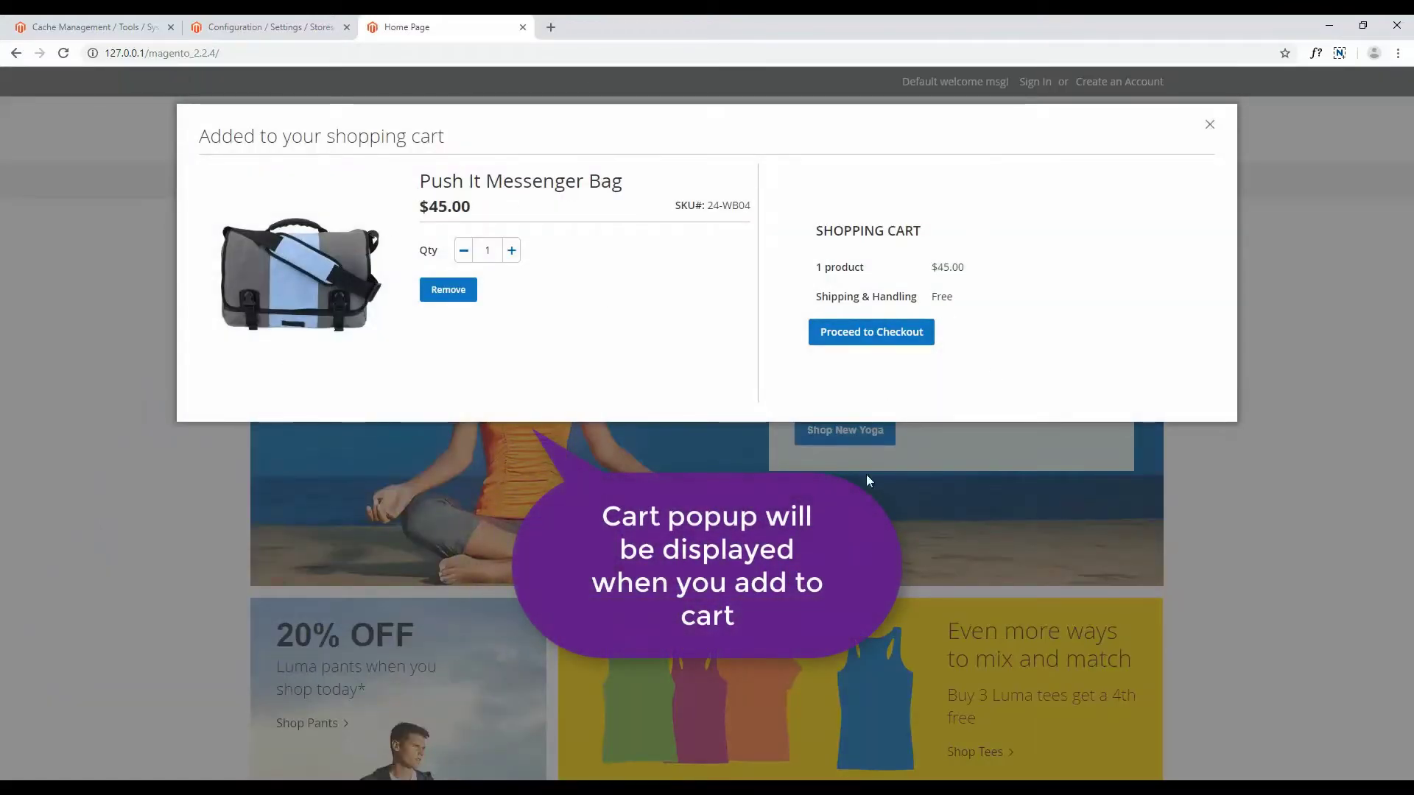
Step: In the Cart Popup configuration, enable the Product Recommendation Rule with products fetched from Slider Demo, and save the configuration
{"action": "left_click", "coordinate": [249, 25]}
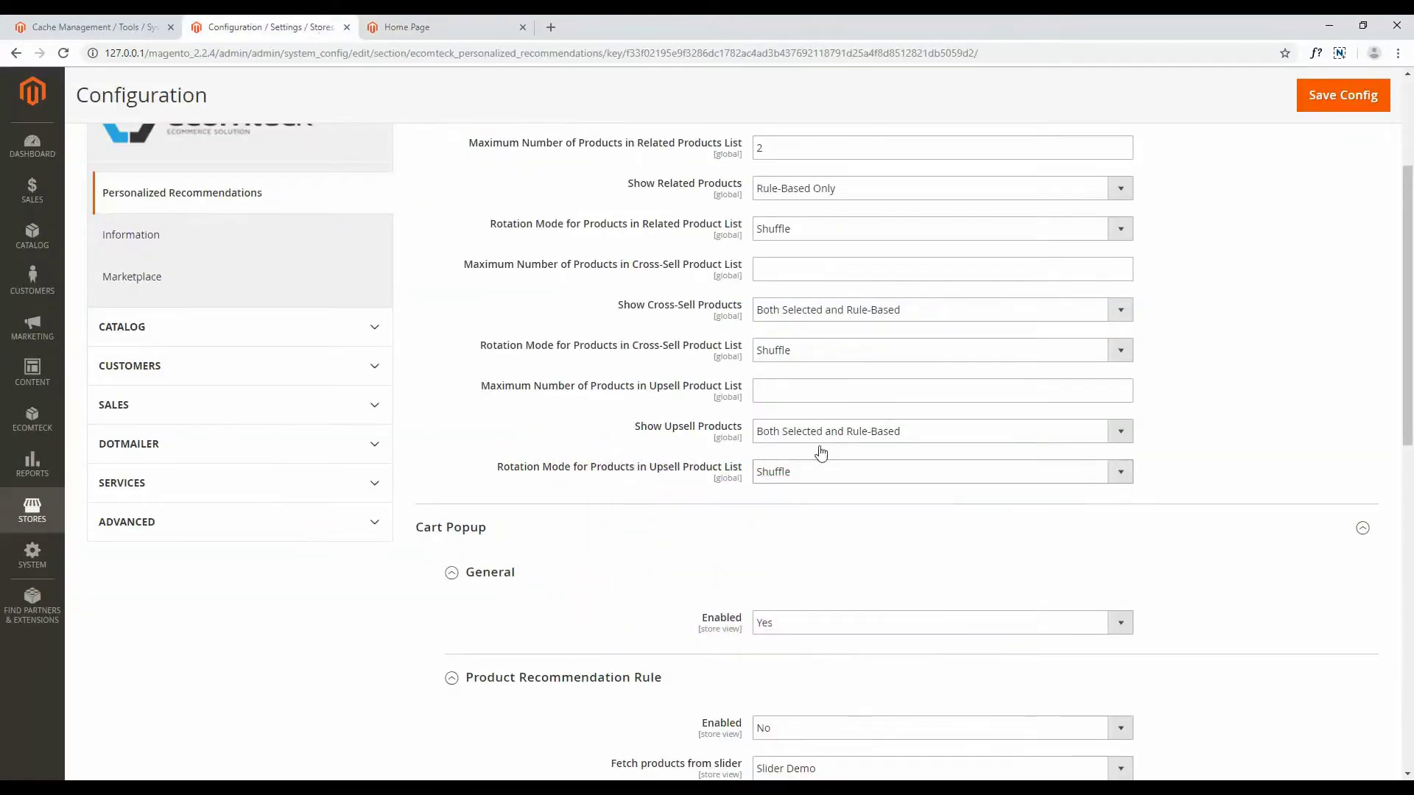
{"action": "scroll", "coordinate": [762, 530], "scroll_direction": "down", "scroll_amount": 1}
{"action": "scroll", "coordinate": [762, 529], "scroll_direction": "down", "scroll_amount": 3}
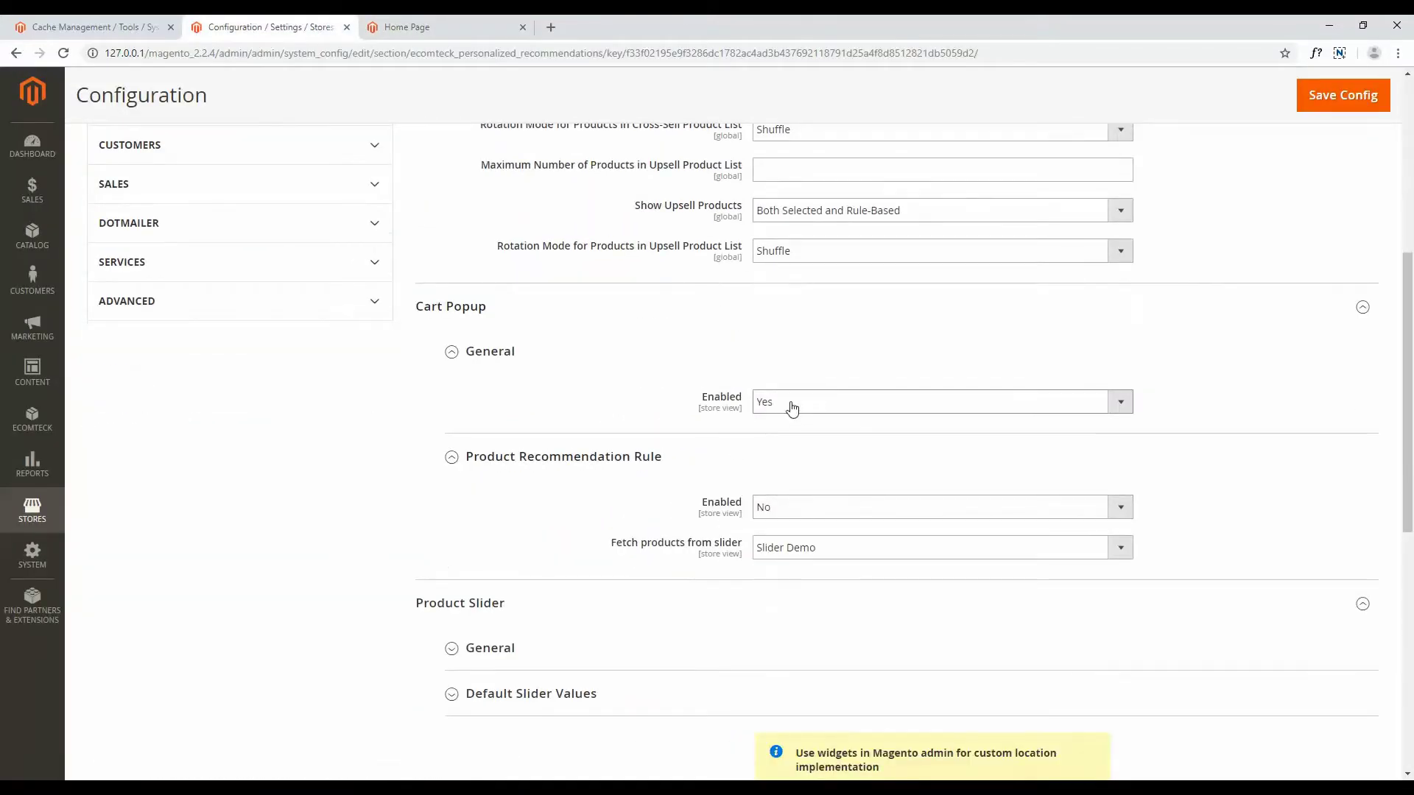
{"action": "scroll", "coordinate": [790, 414], "scroll_direction": "down", "scroll_amount": 1}
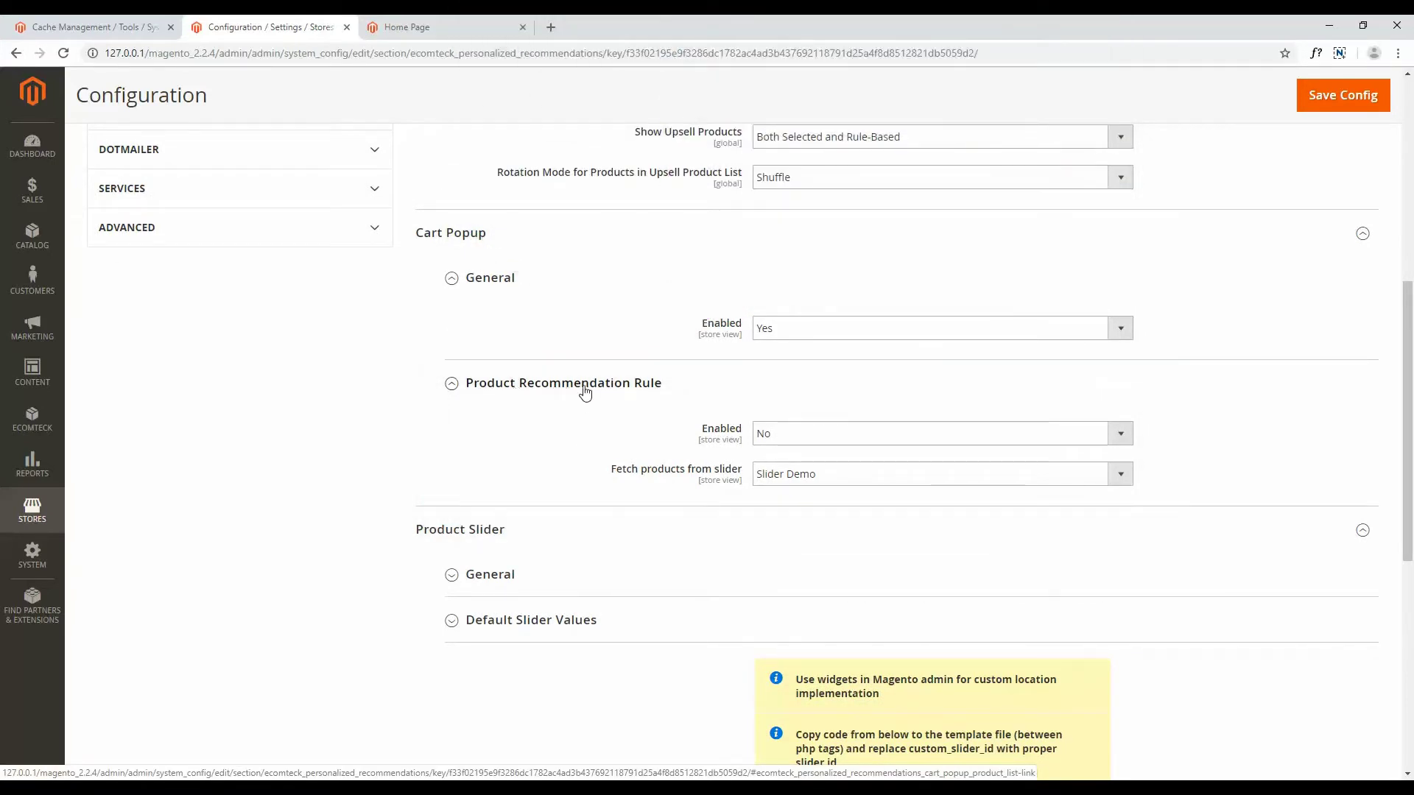
{"action": "left_click", "coordinate": [465, 26]}
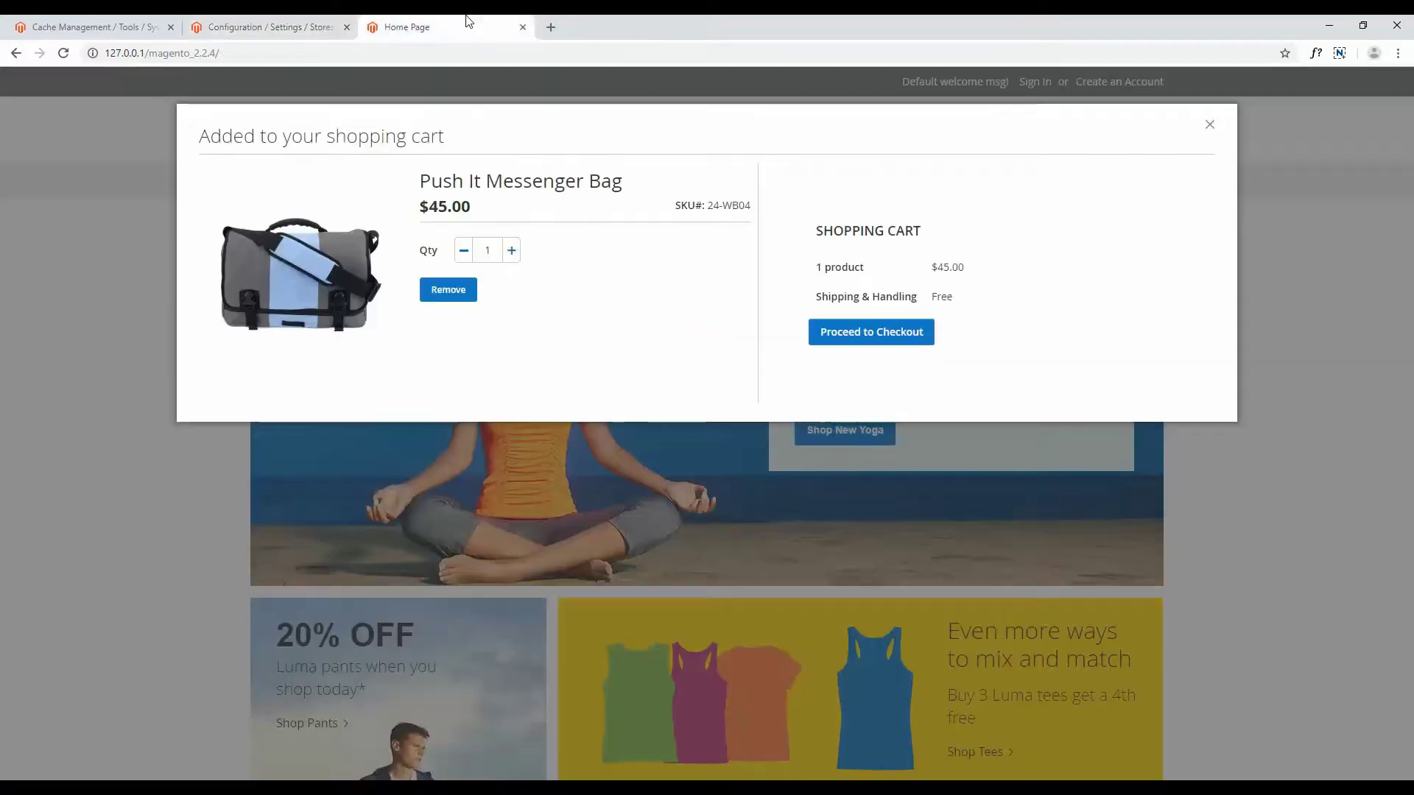
{"action": "left_click", "coordinate": [278, 21]}
{"action": "left_click", "coordinate": [793, 442]}
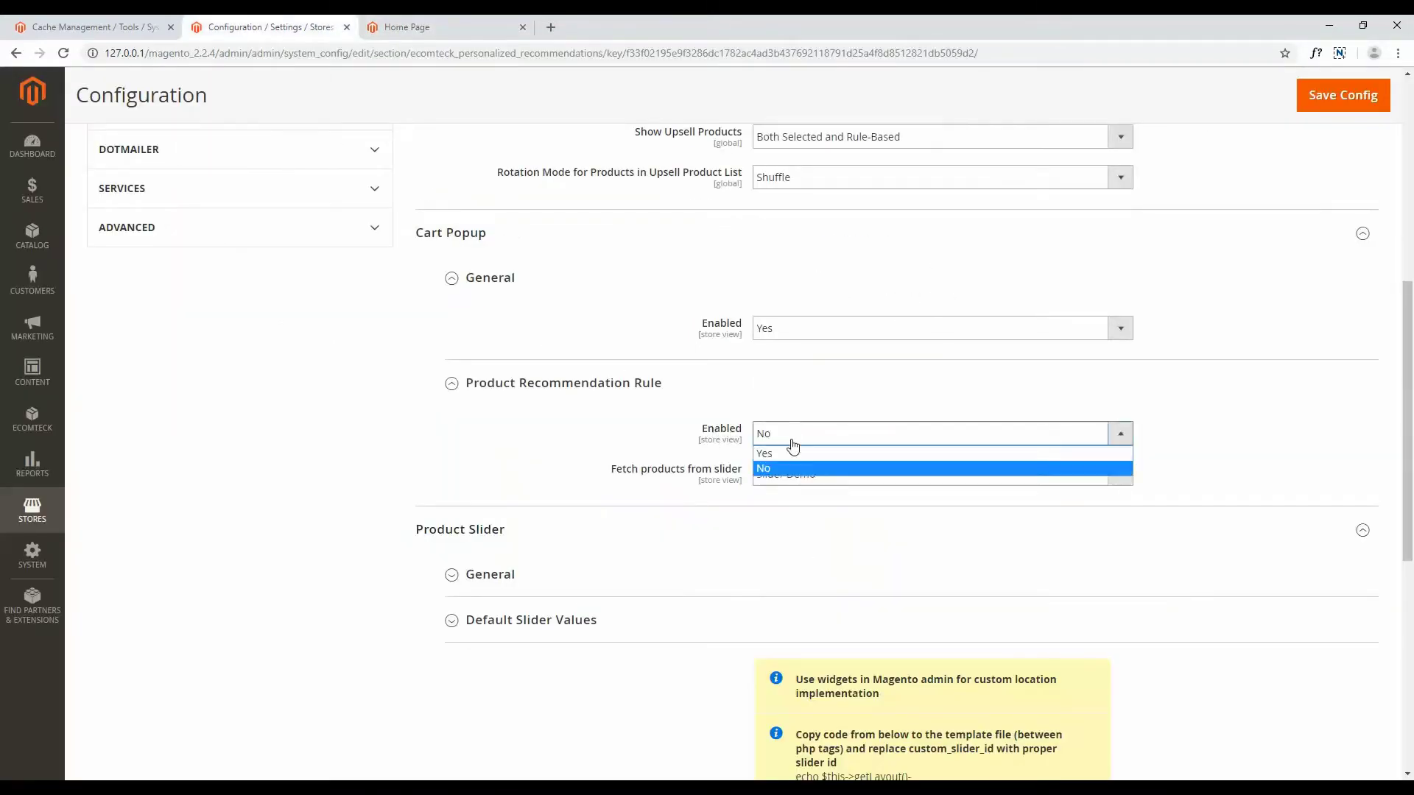
{"action": "left_click", "coordinate": [792, 452]}
{"action": "left_click", "coordinate": [775, 474]}
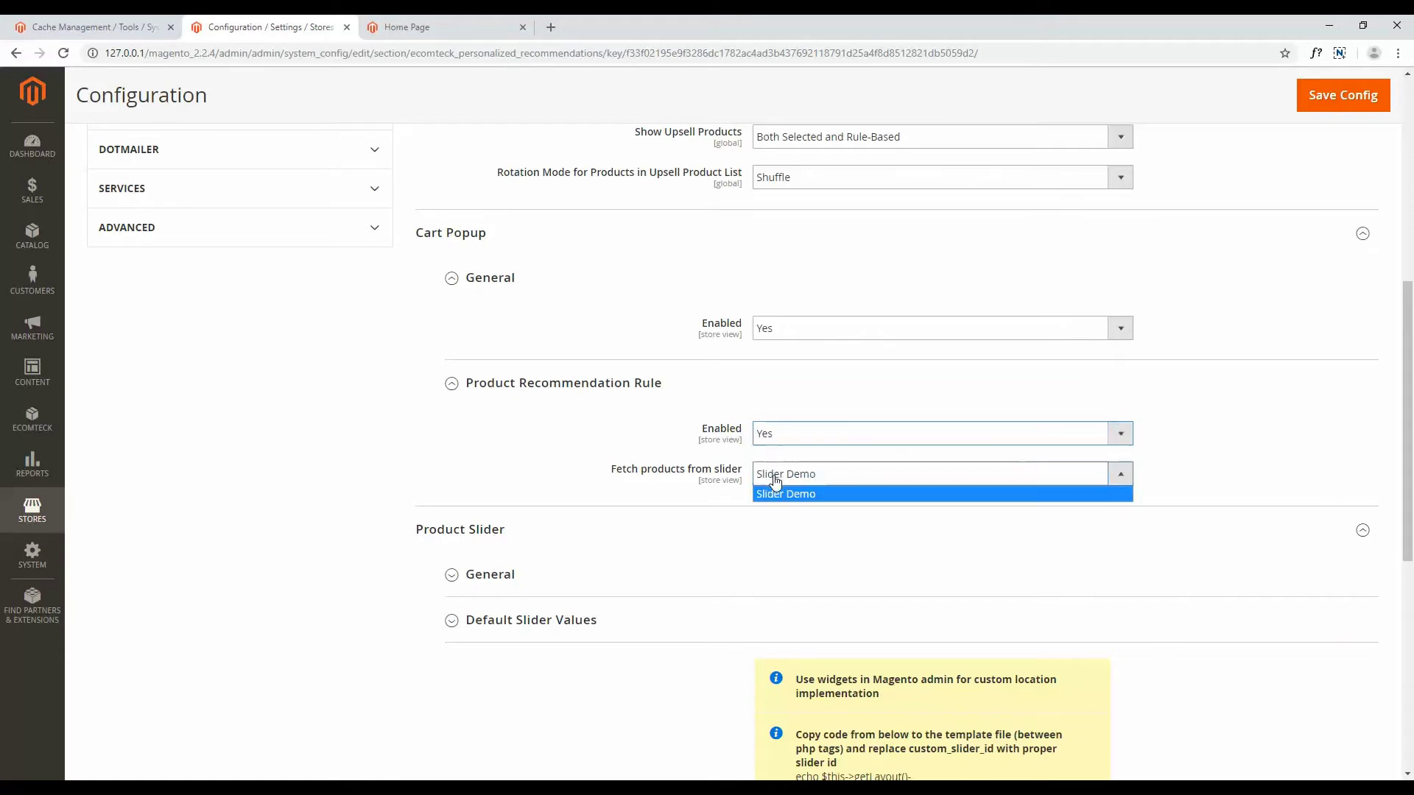
{"action": "left_click", "coordinate": [842, 491]}
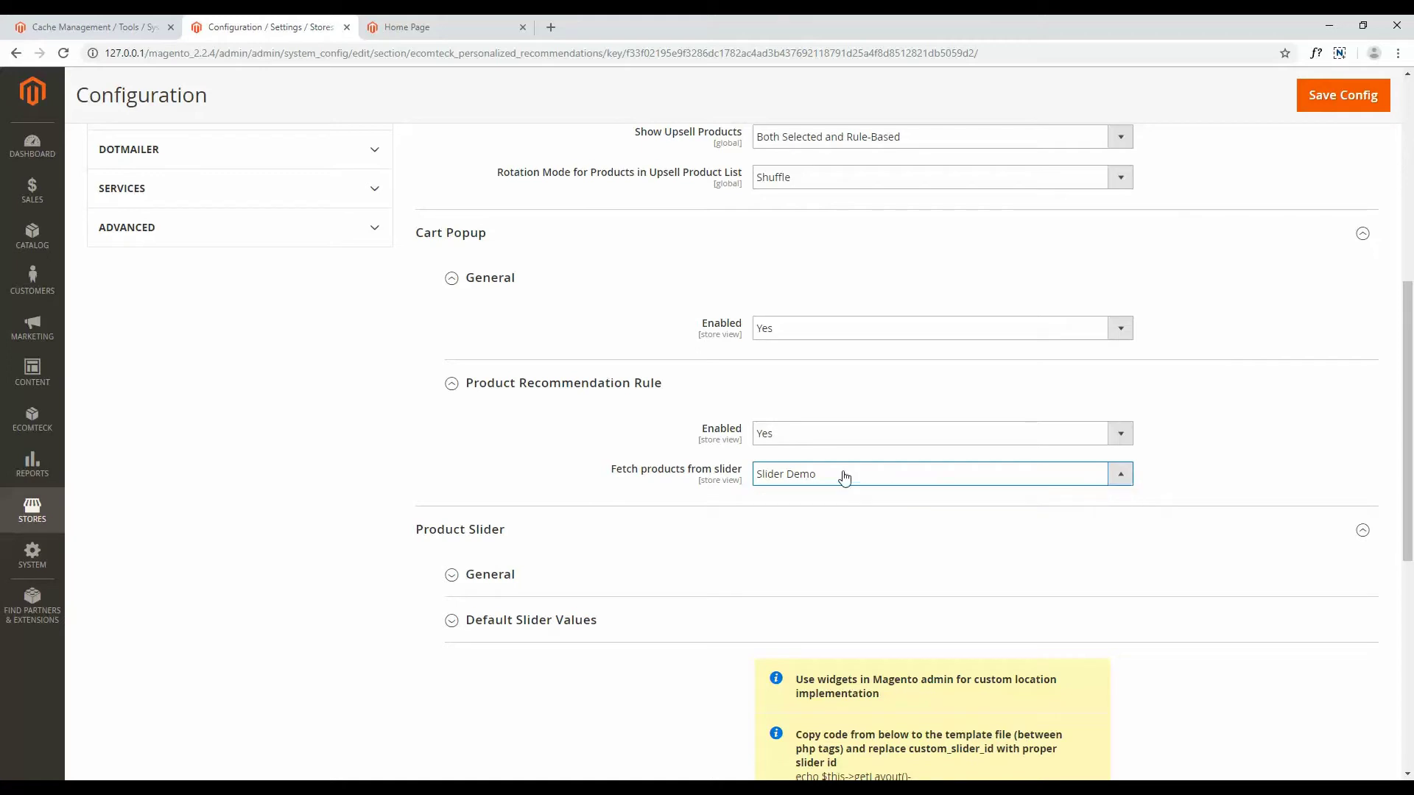
{"action": "scroll", "coordinate": [913, 383], "scroll_direction": "up", "scroll_amount": 2}
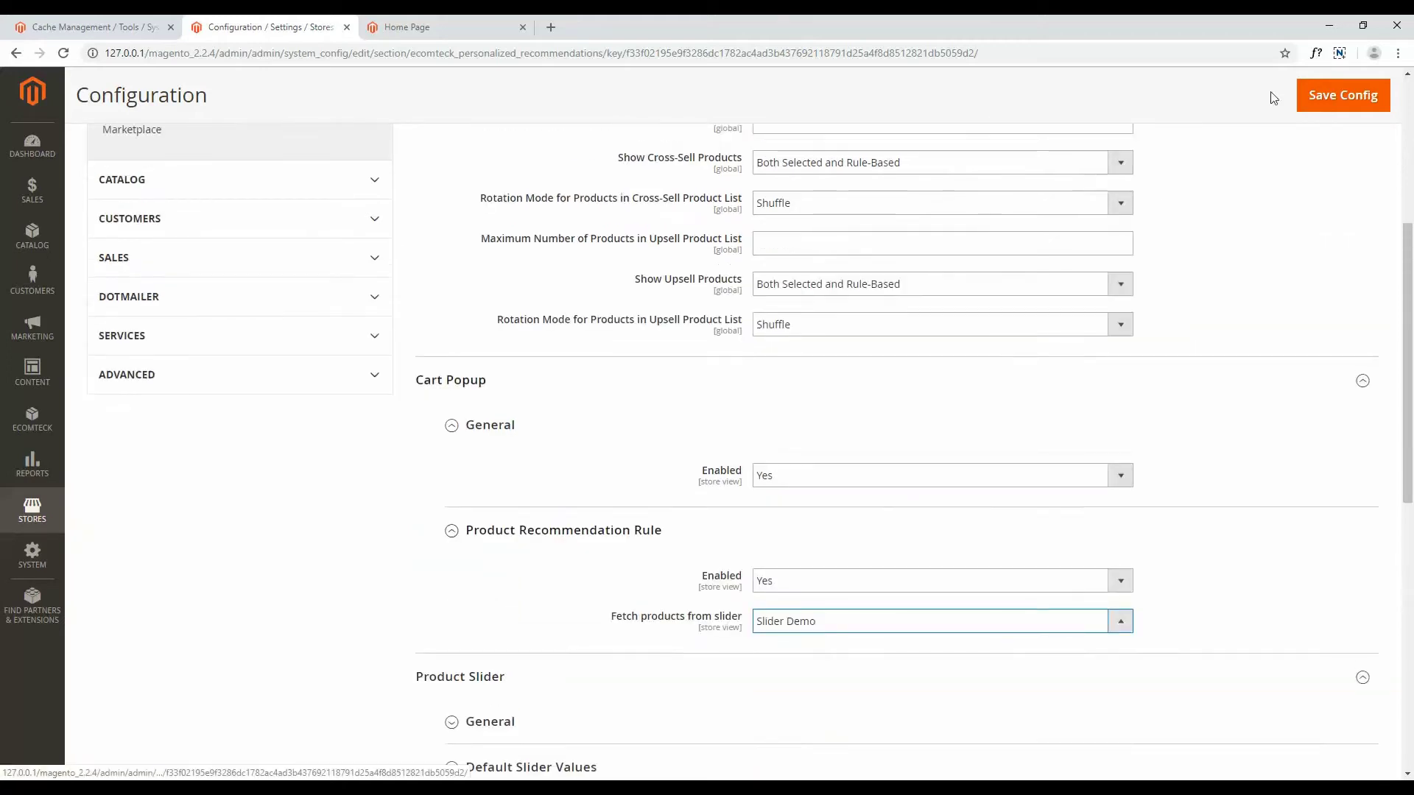
{"action": "left_click", "coordinate": [1315, 95]}
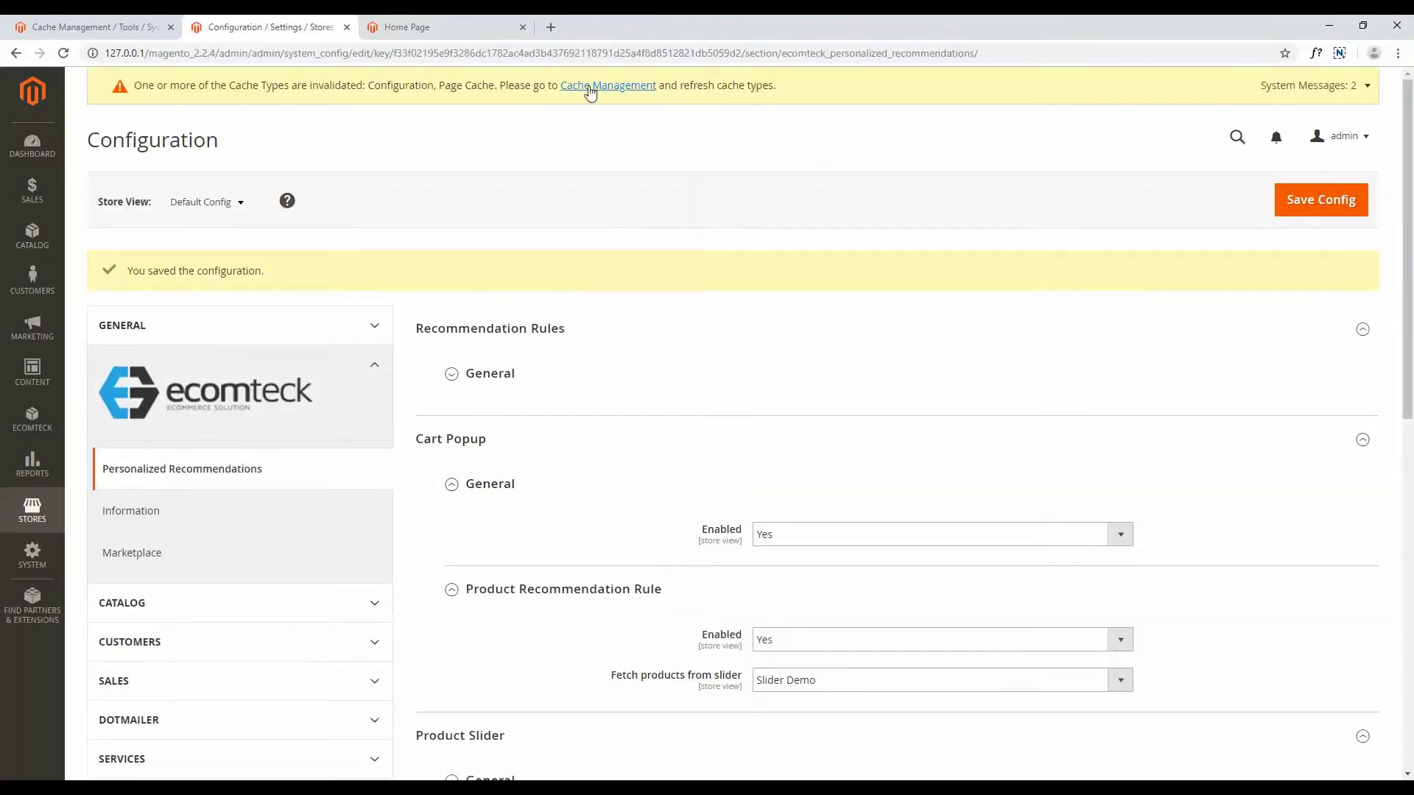
Step: Refresh all cache types in Cache Management
{"action": "left_click", "coordinate": [81, 27]}
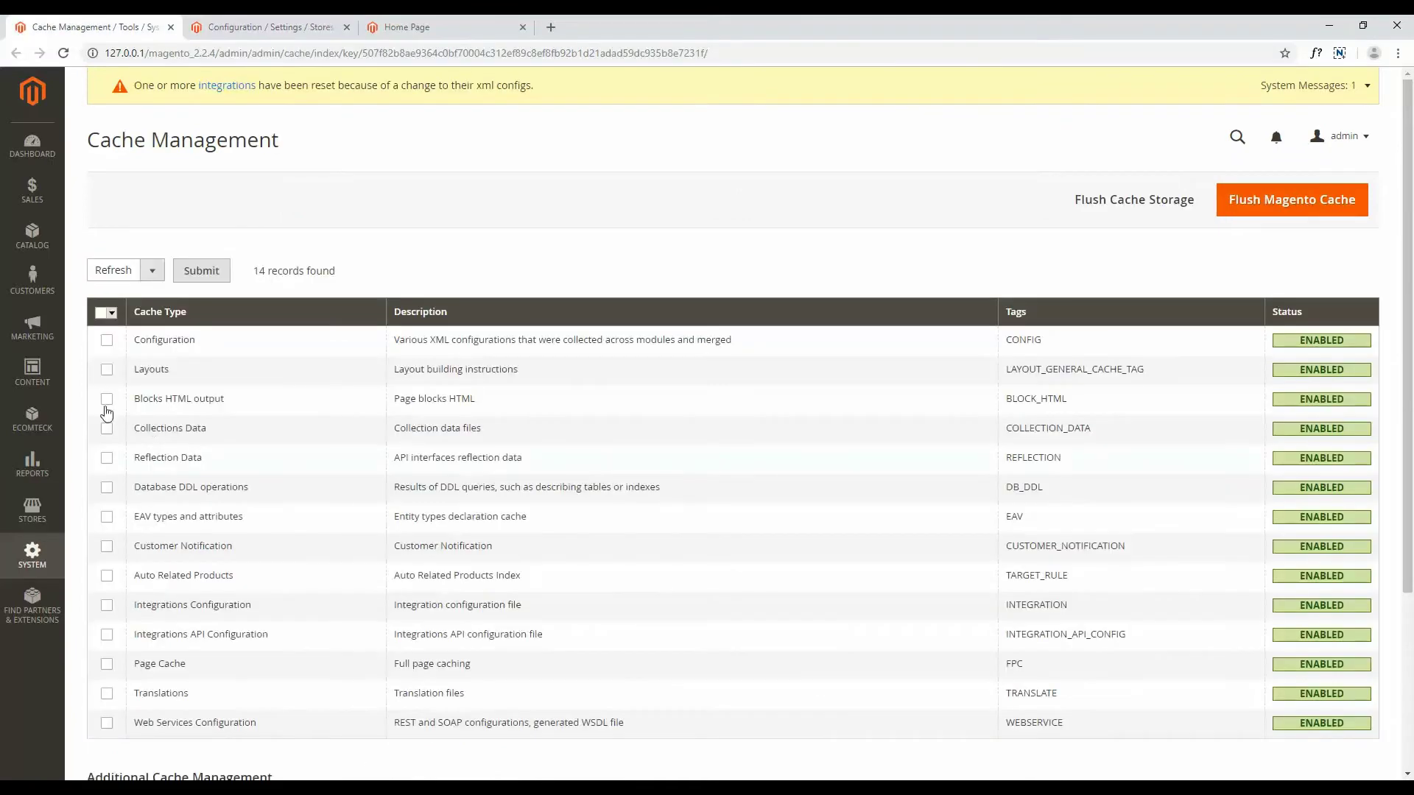
{"action": "left_click", "coordinate": [114, 316]}
{"action": "left_click", "coordinate": [116, 347]}
{"action": "left_click", "coordinate": [196, 276]}
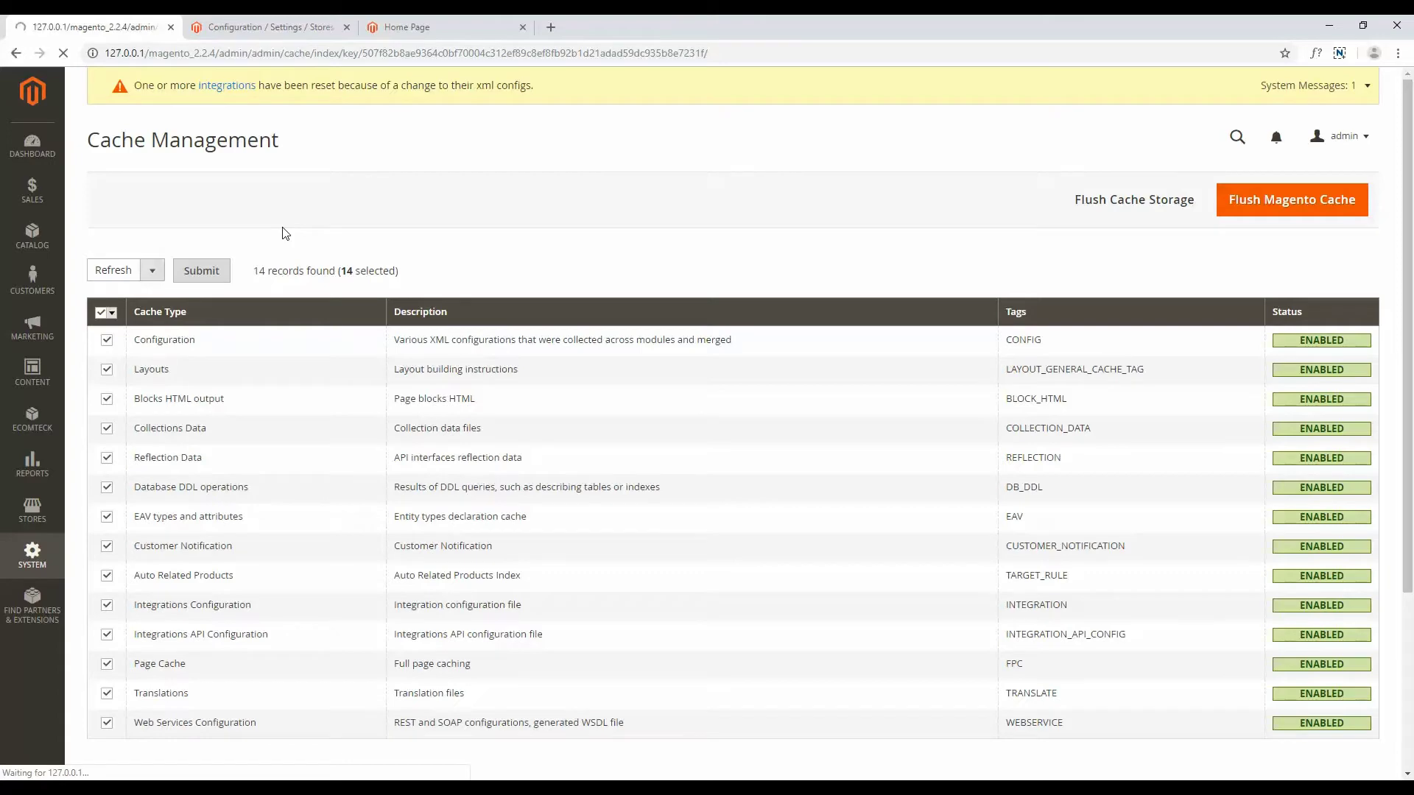
Step: On the reloaded storefront home page, add the Push It Messenger Bag again and examine the Slider Demo products in the cart popup
{"action": "left_click", "coordinate": [281, 30]}
{"action": "left_click", "coordinate": [407, 27]}
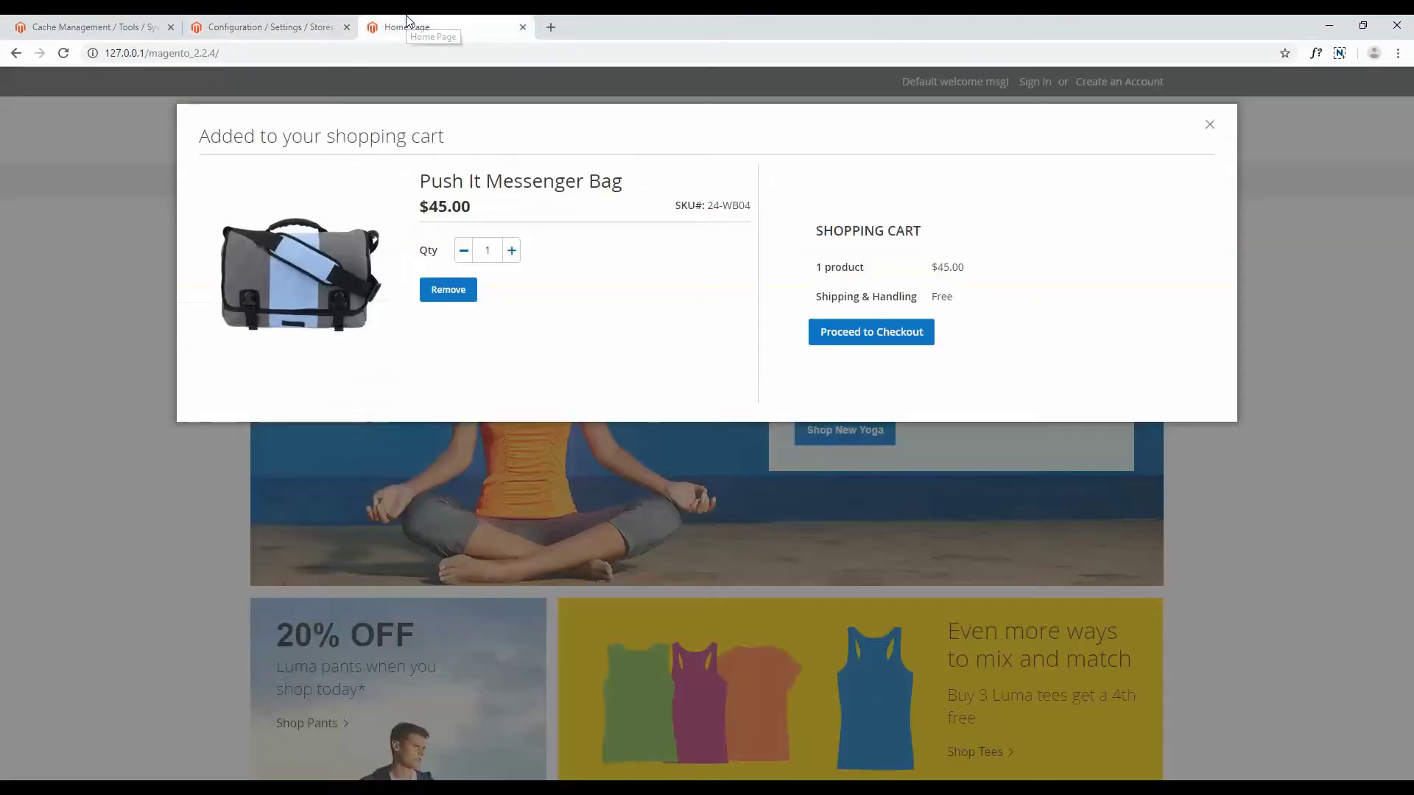
{"action": "left_click", "coordinate": [68, 59]}
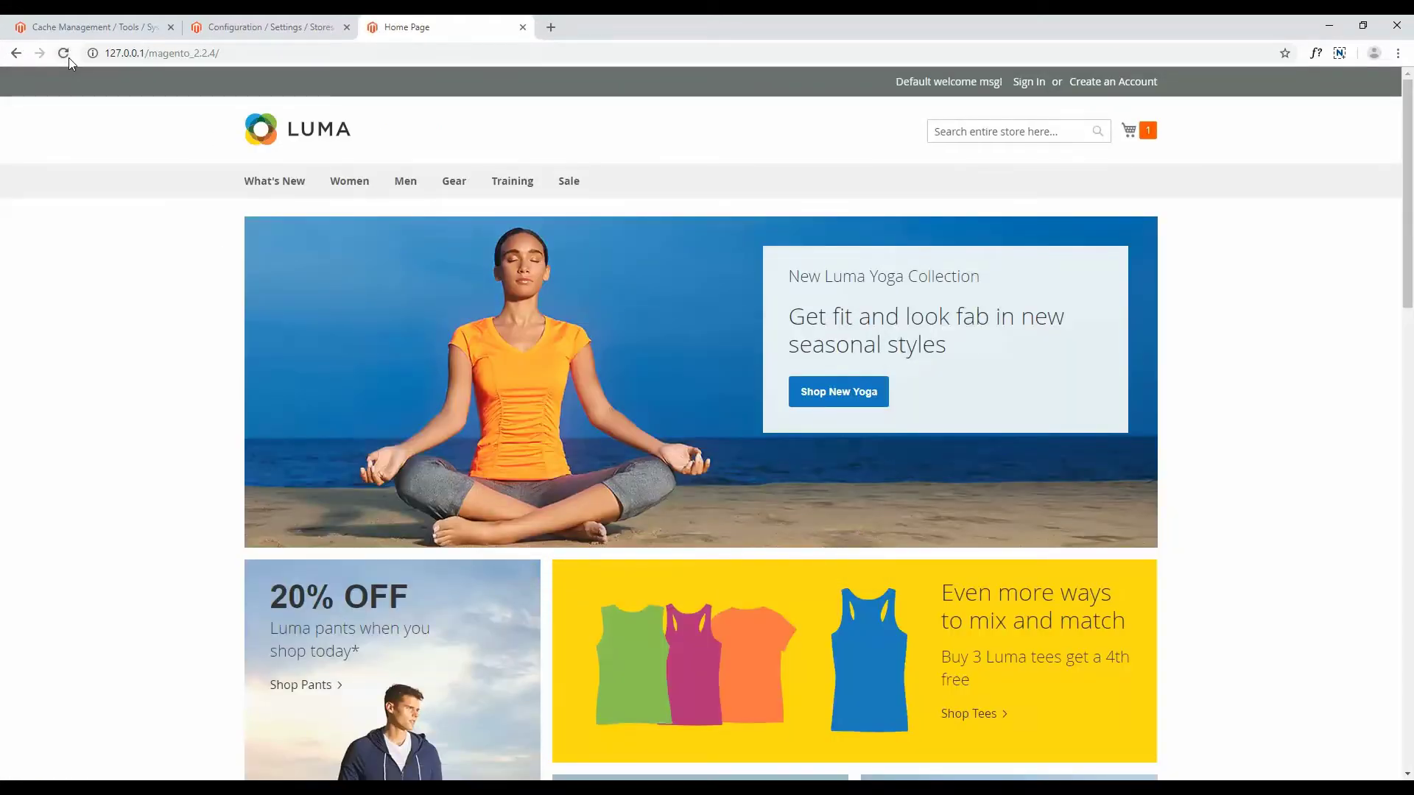
{"action": "scroll", "coordinate": [234, 500], "scroll_direction": "down", "scroll_amount": 15}
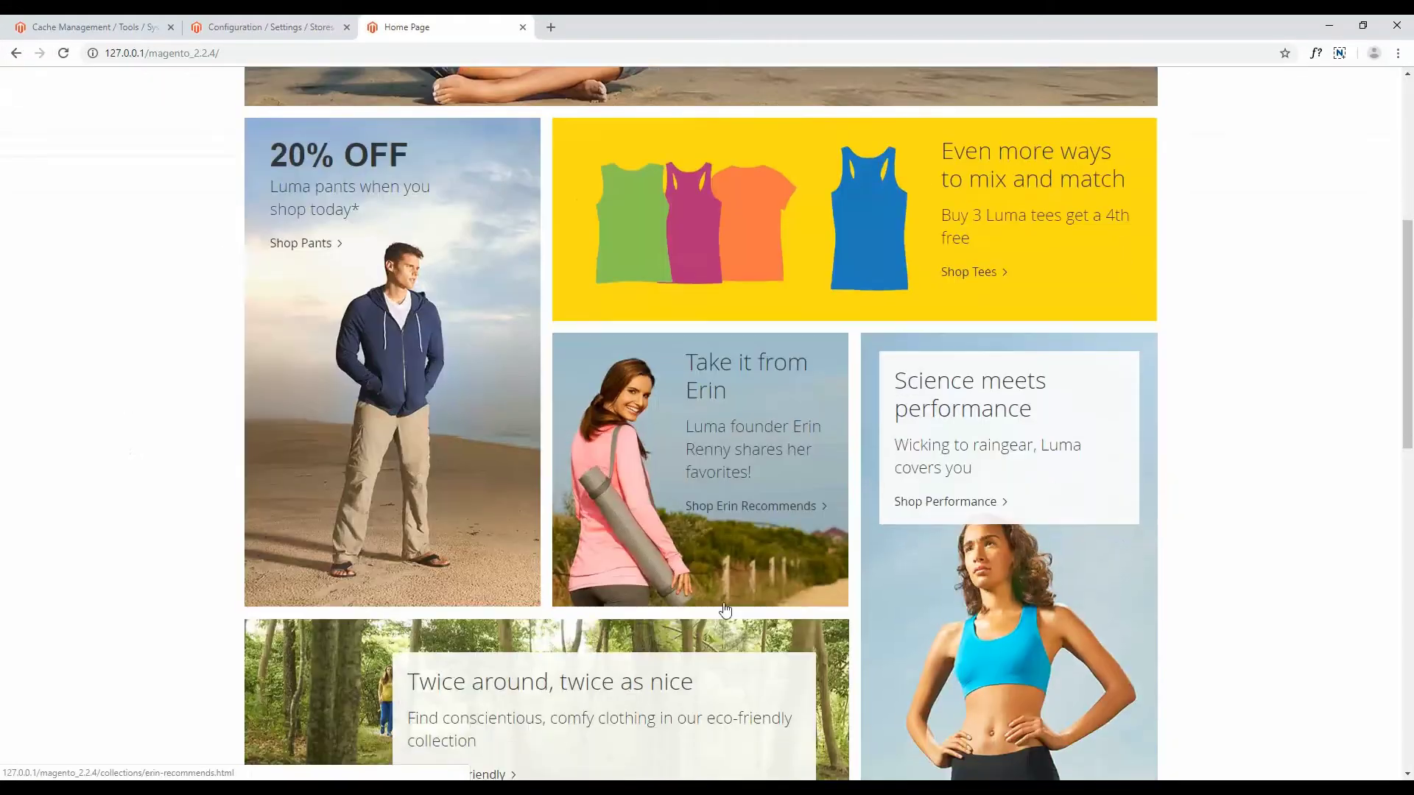
{"action": "left_click", "coordinate": [491, 484]}
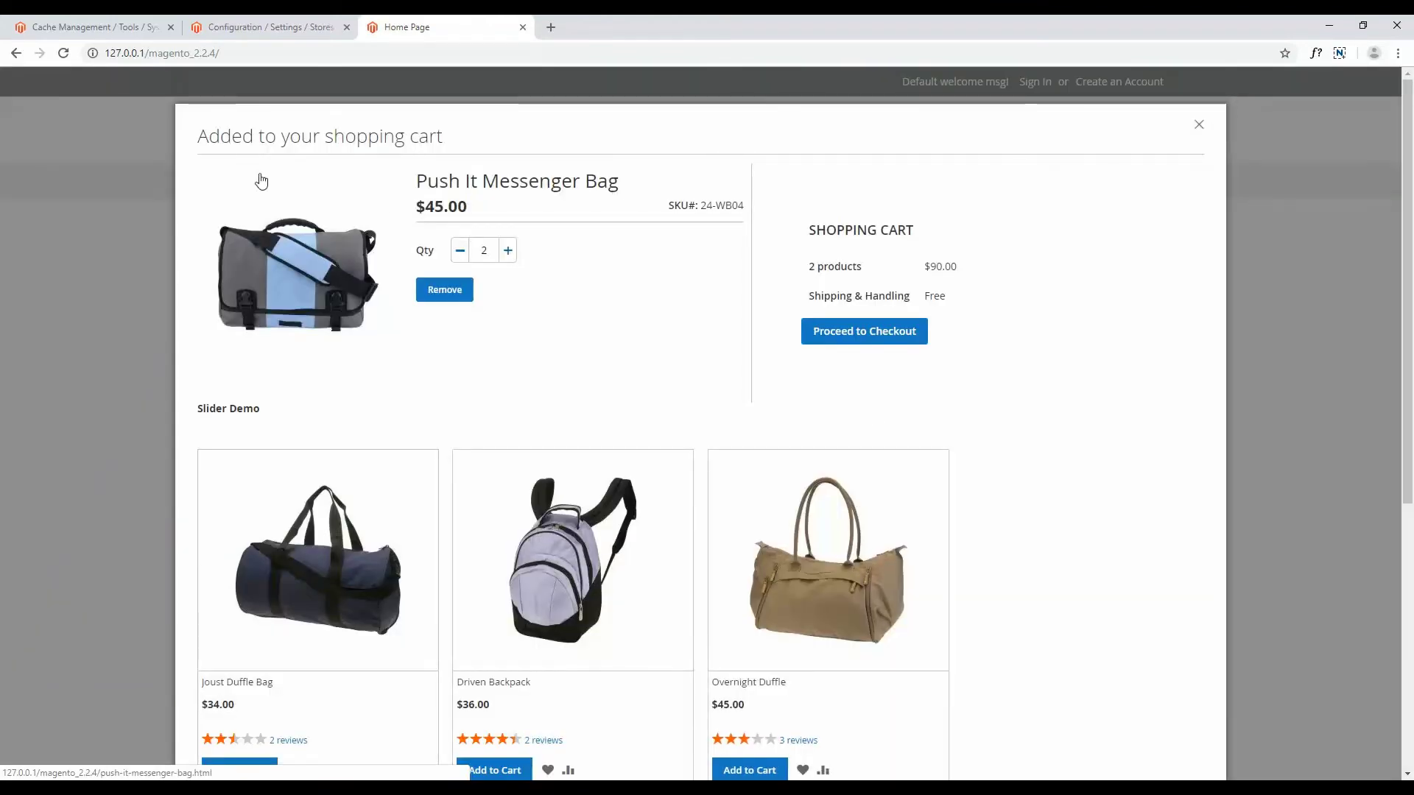
{"action": "scroll", "coordinate": [177, 274], "scroll_direction": "down", "scroll_amount": 4}
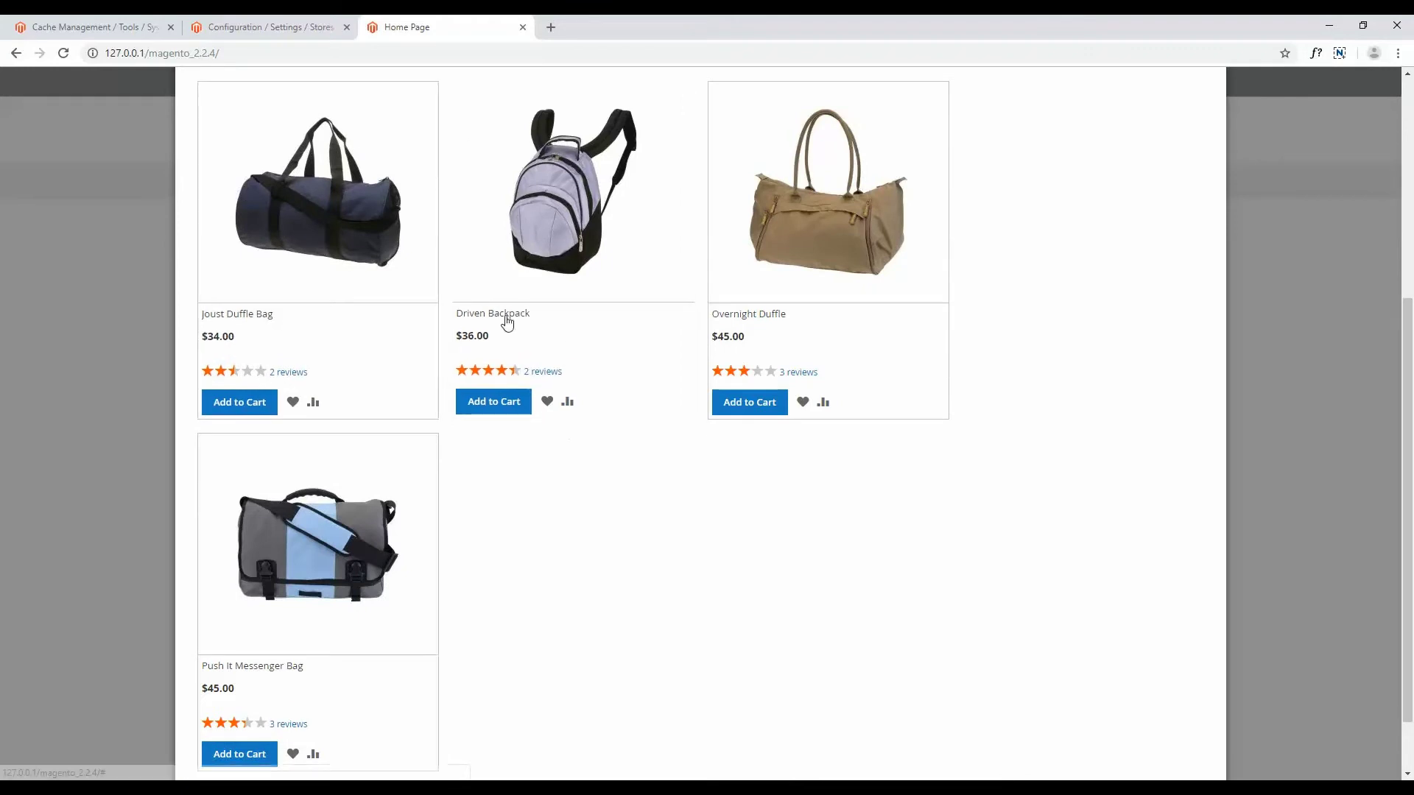
{"action": "scroll", "coordinate": [192, 221], "scroll_direction": "up", "scroll_amount": 1}
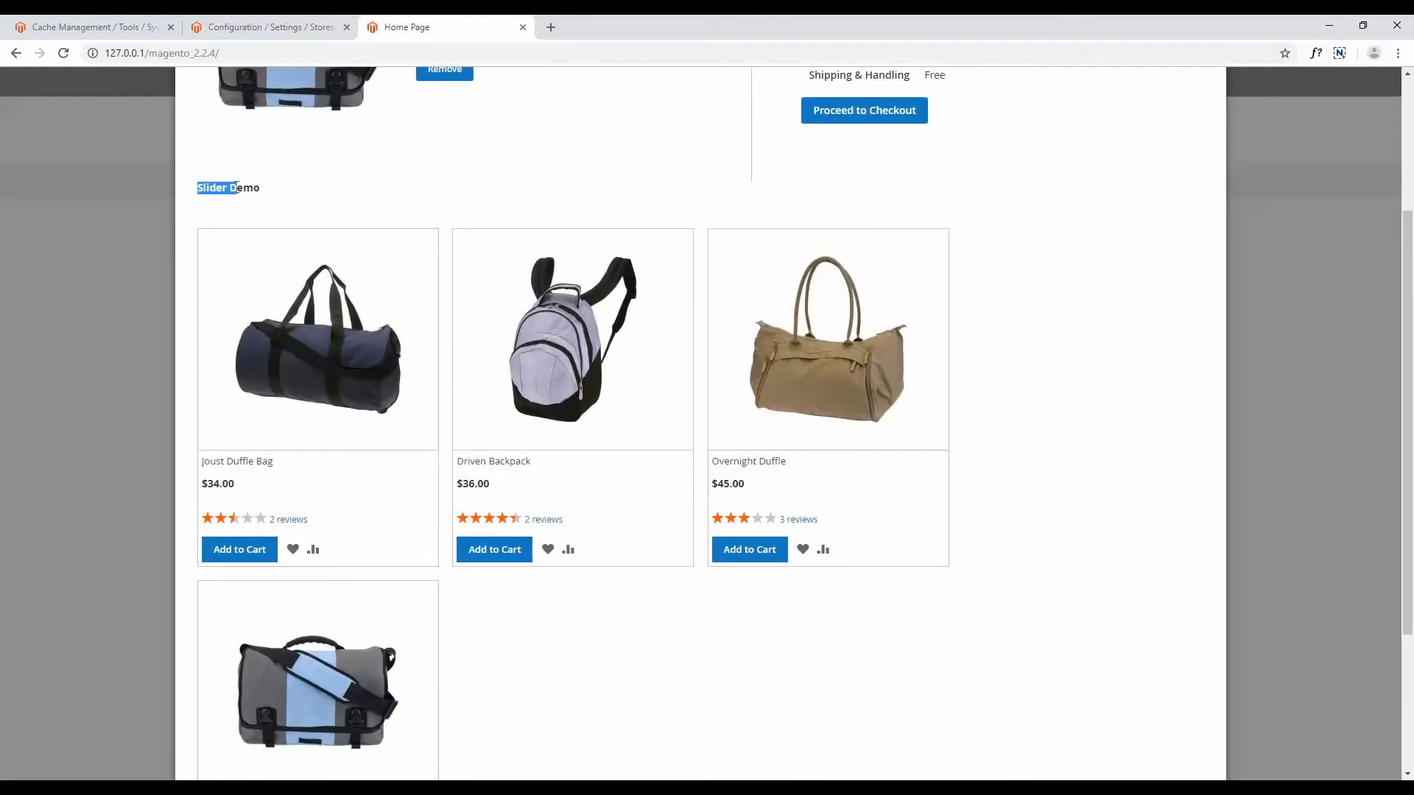
{"action": "left_click_drag", "start_coordinate": [236, 187], "coordinate": [266, 190]}
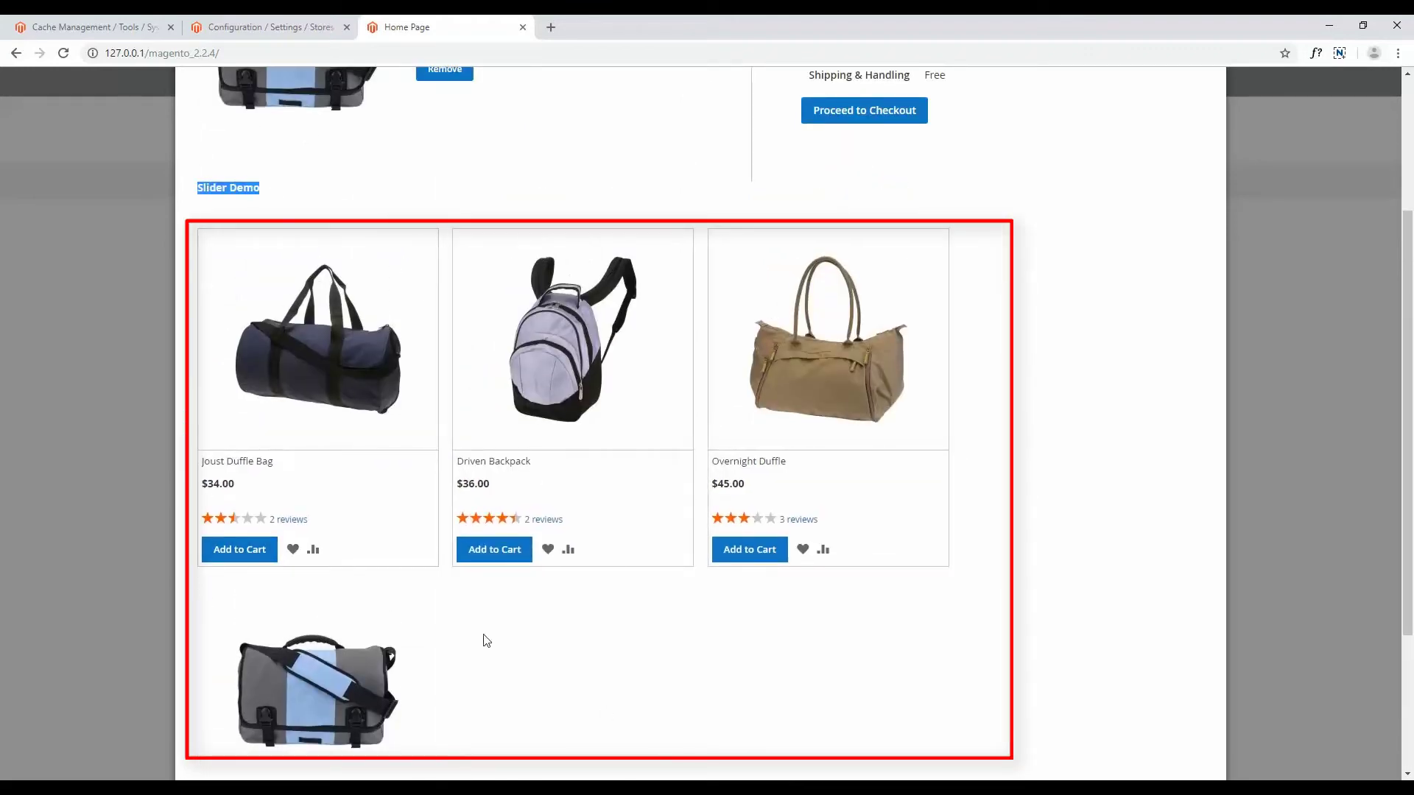
Step: Compare the Cart Popup's slider source setting in the configuration with the products in the storefront cart popup
{"action": "scroll", "coordinate": [486, 640], "scroll_direction": "up", "scroll_amount": 3}
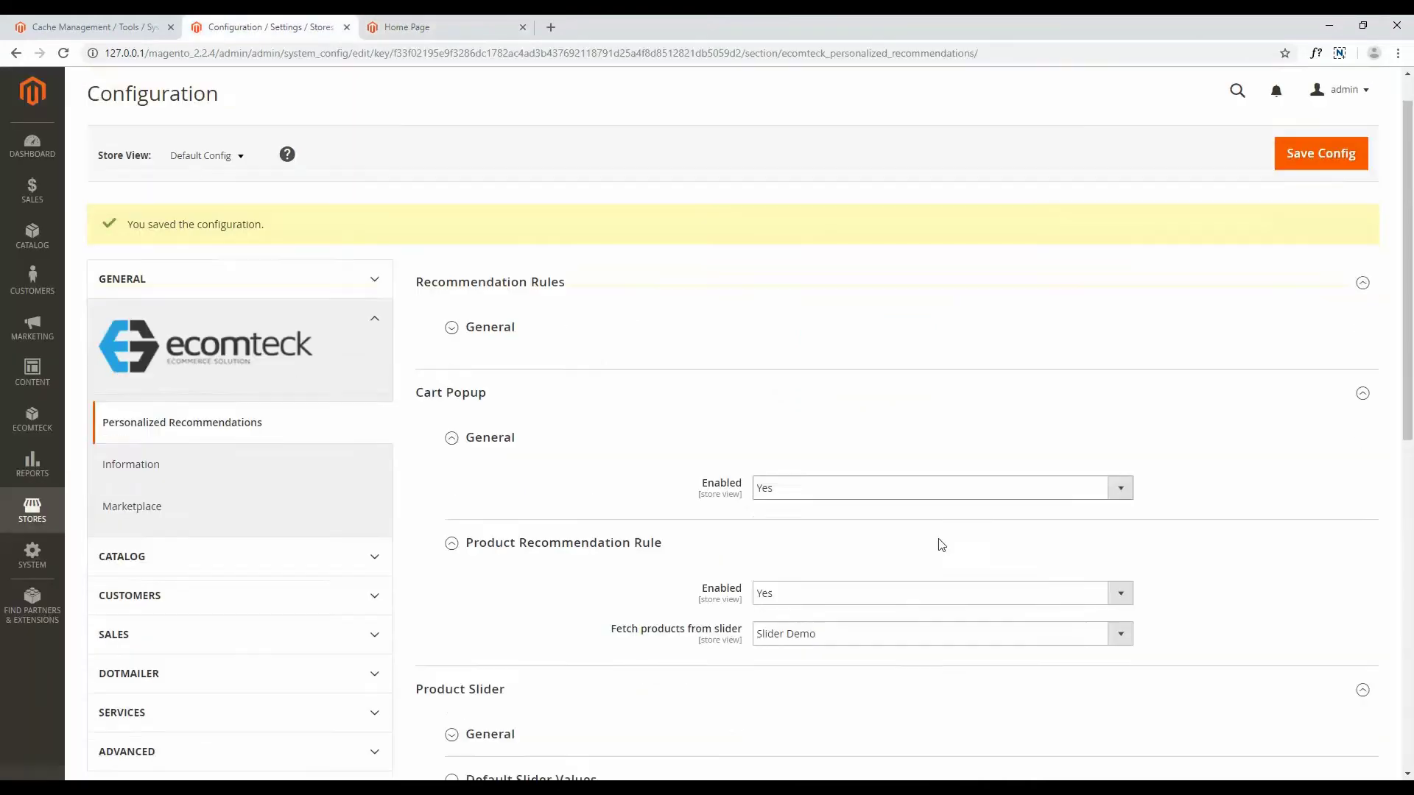
{"action": "scroll", "coordinate": [941, 545], "scroll_direction": "down", "scroll_amount": 5}
{"action": "scroll", "coordinate": [489, 364], "scroll_direction": "up", "scroll_amount": 3}
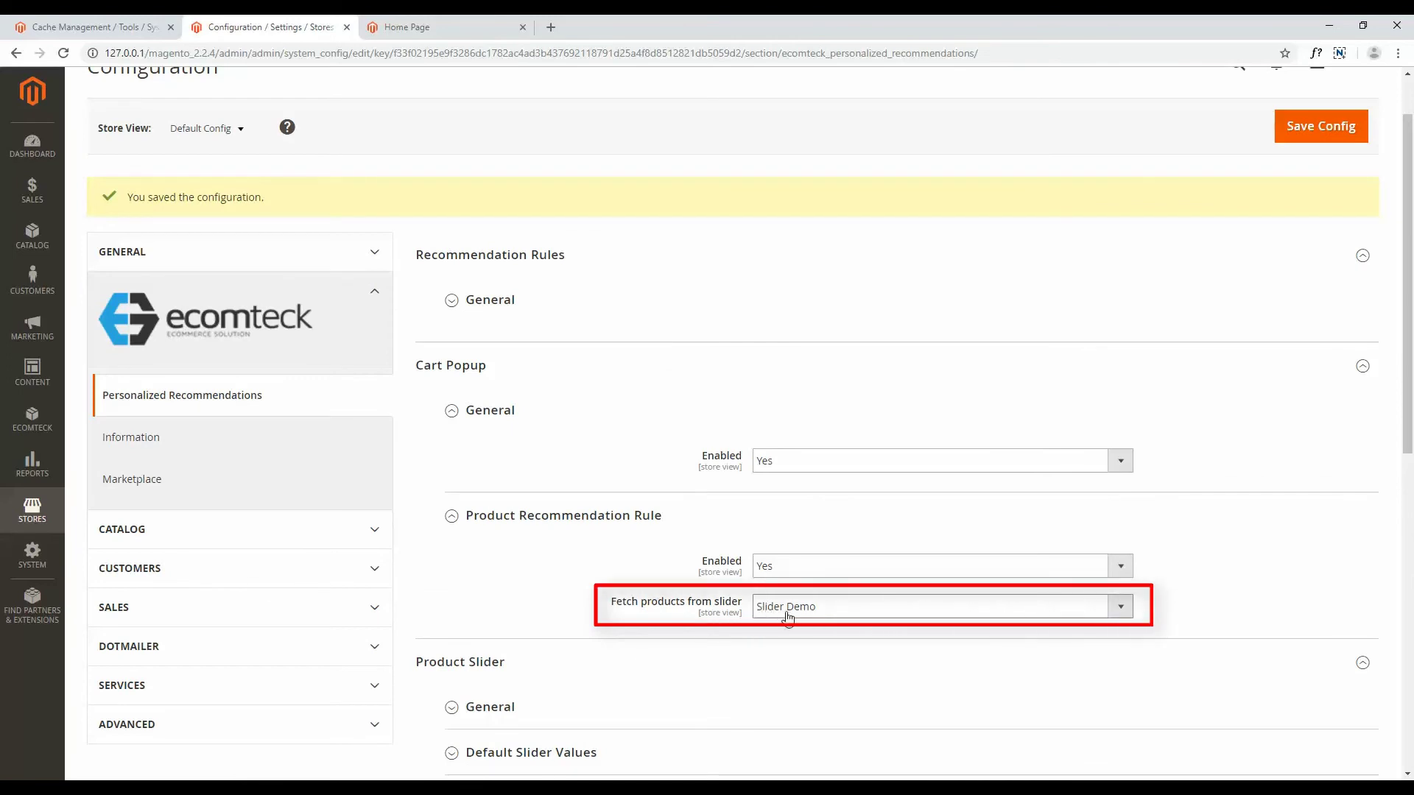
{"action": "left_click", "coordinate": [441, 30]}
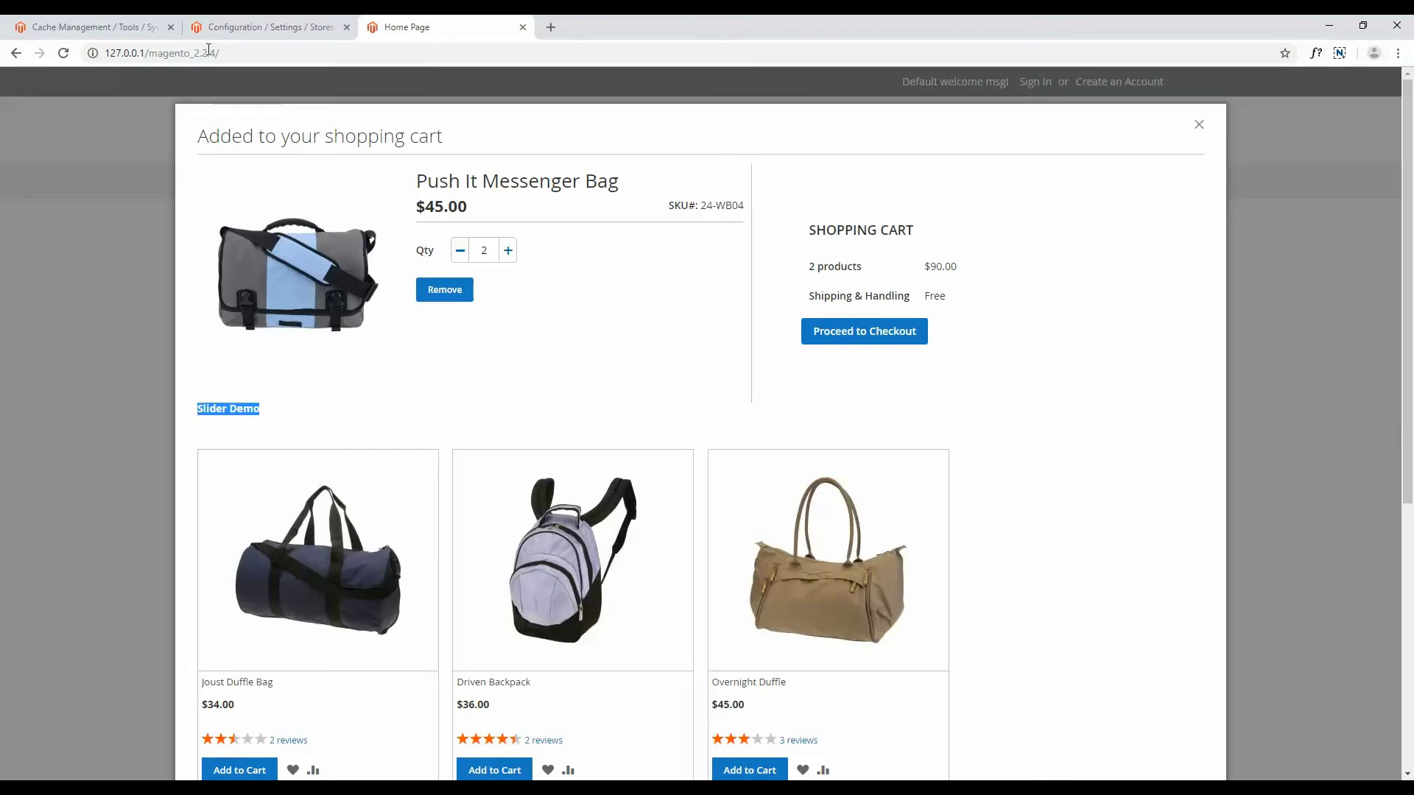
Step: Return to the extension's configuration and expand the General and Default Slider Values groups of the Product Slider section
{"action": "left_click", "coordinate": [221, 27]}
{"action": "scroll", "coordinate": [802, 611], "scroll_direction": "down", "scroll_amount": 3}
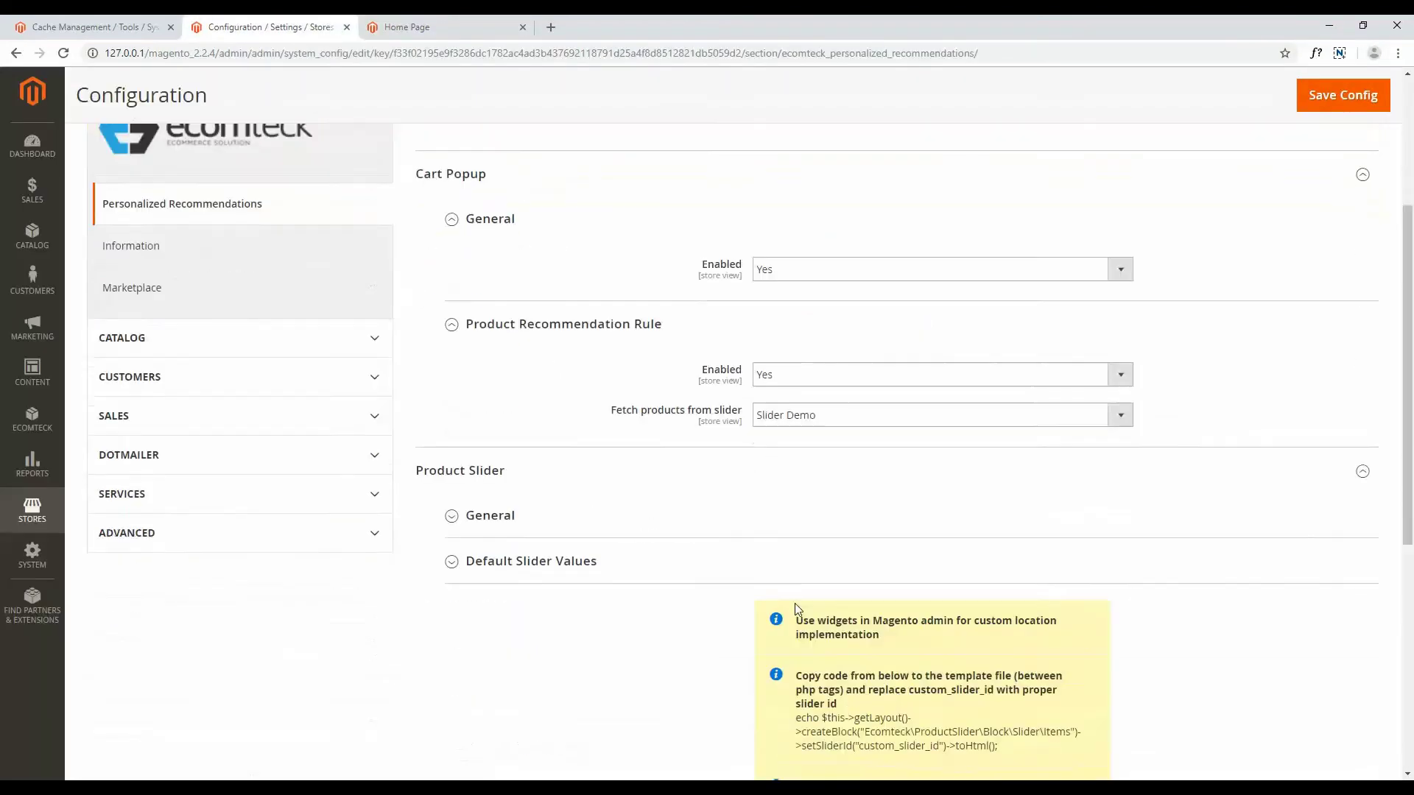
{"action": "scroll", "coordinate": [794, 603], "scroll_direction": "down", "scroll_amount": 2}
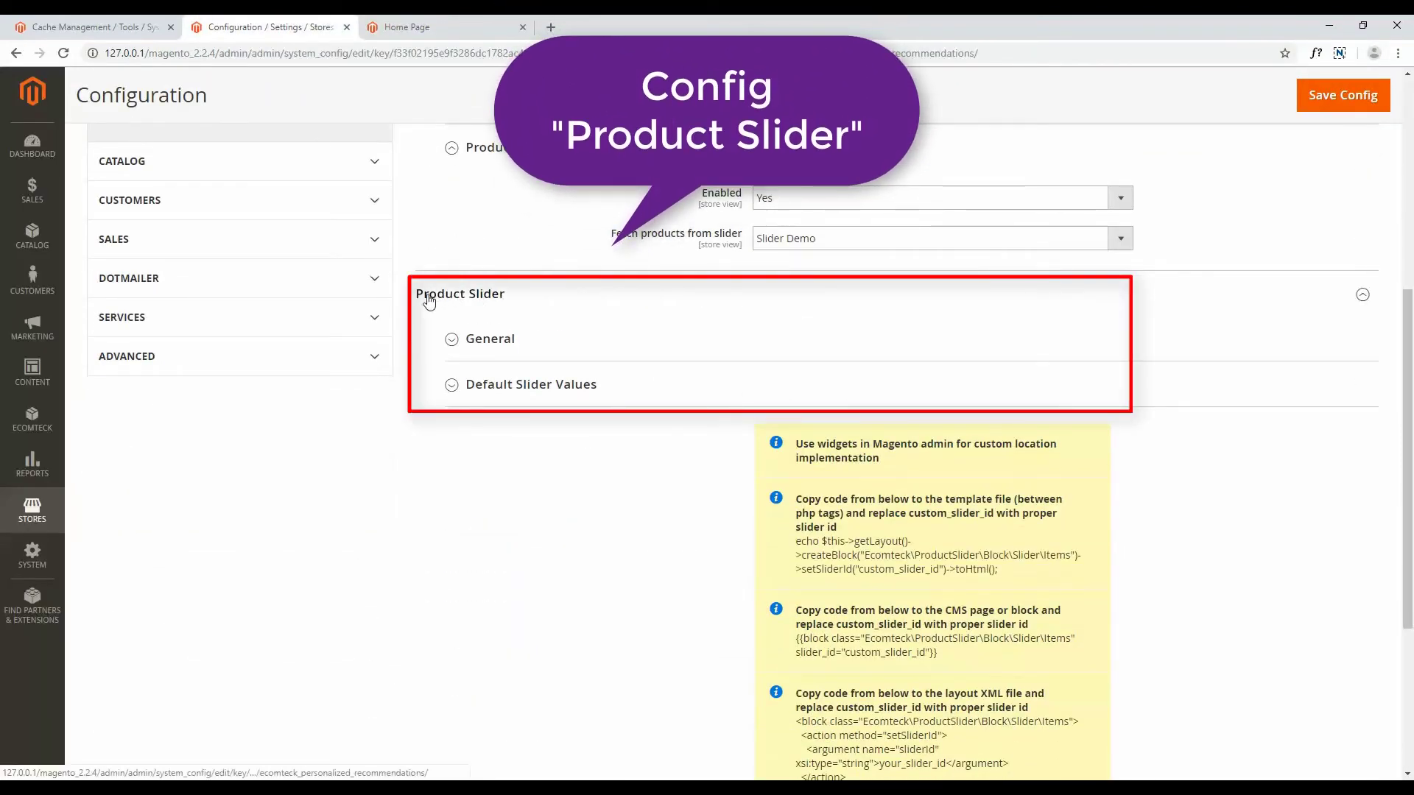
{"action": "left_click", "coordinate": [511, 346]}
{"action": "left_click", "coordinate": [631, 467]}
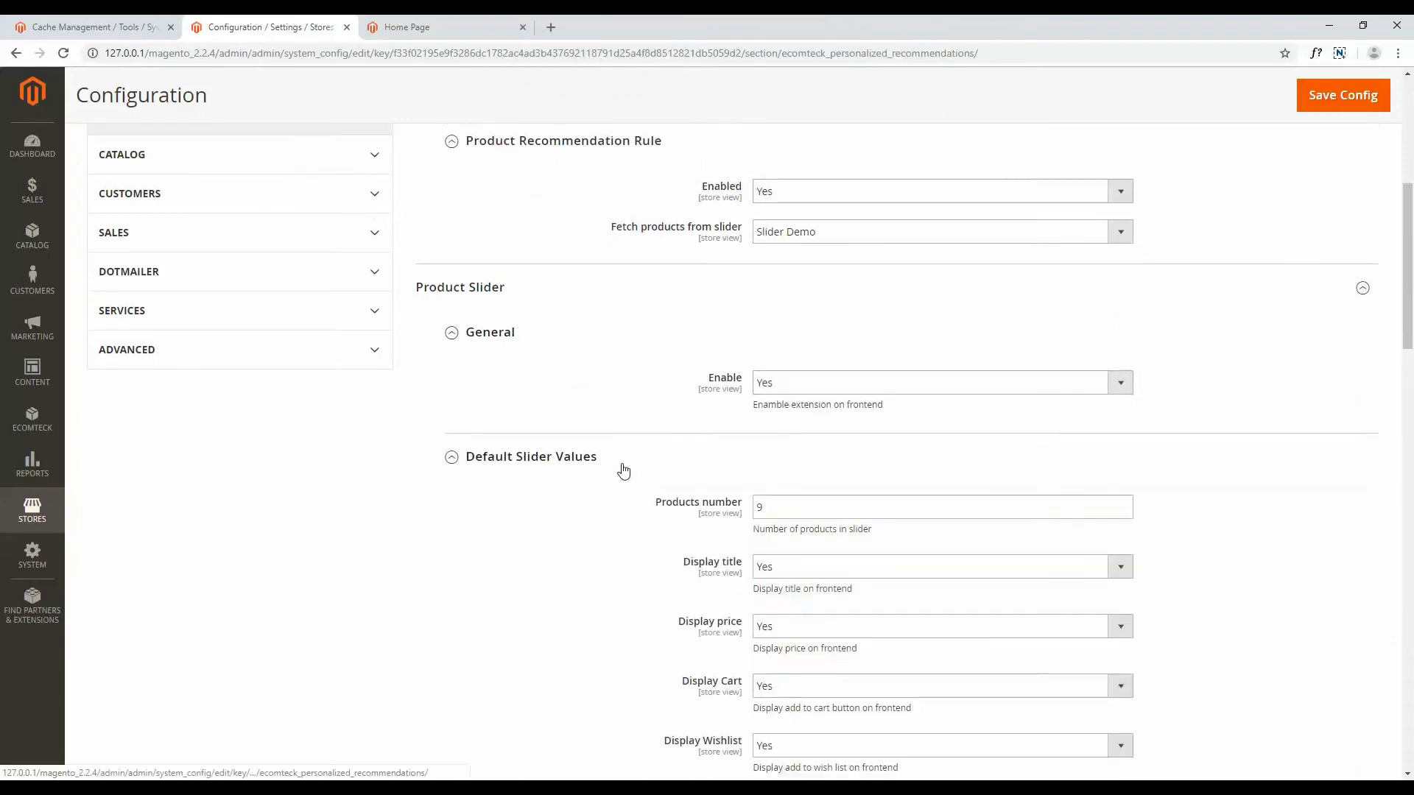
Step: Review the Product Slider's default values, from the products number and display options to the breakpoint and slide settings
{"action": "scroll", "coordinate": [647, 345], "scroll_direction": "down", "scroll_amount": 2}
{"action": "scroll", "coordinate": [619, 516], "scroll_direction": "down", "scroll_amount": 15}
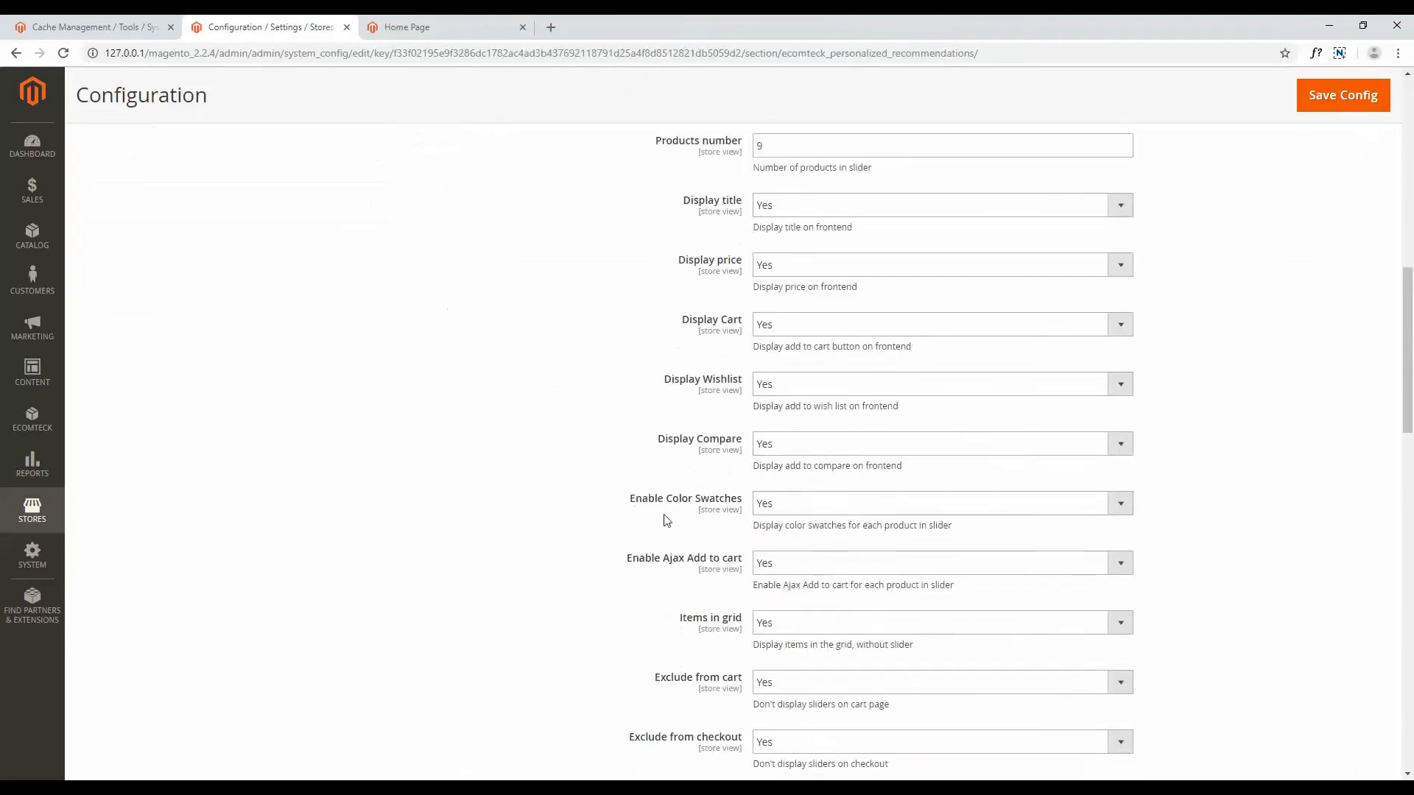
{"action": "scroll", "coordinate": [788, 640], "scroll_direction": "down", "scroll_amount": 2}
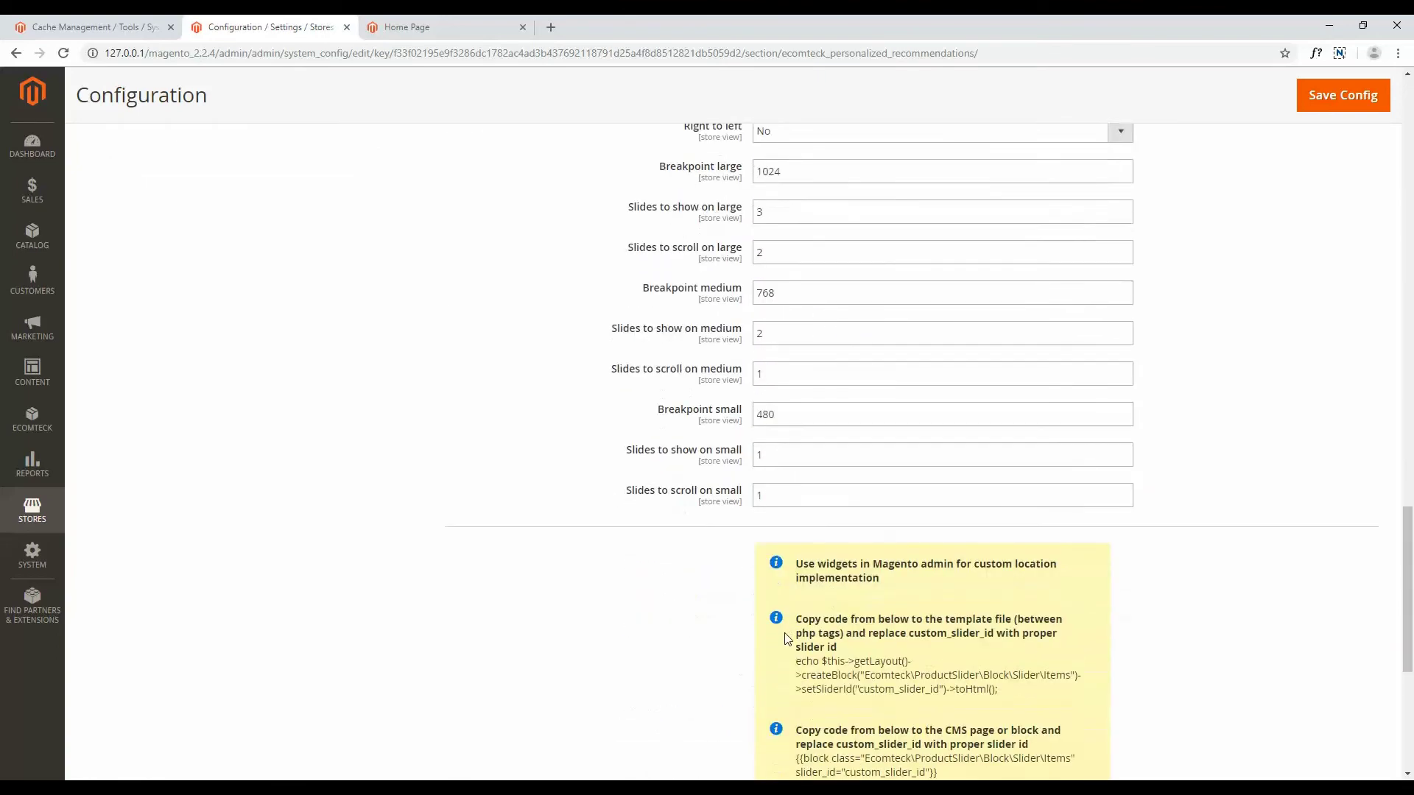
{"action": "scroll", "coordinate": [786, 637], "scroll_direction": "up", "scroll_amount": 5}
{"action": "scroll", "coordinate": [741, 309], "scroll_direction": "up", "scroll_amount": 11}
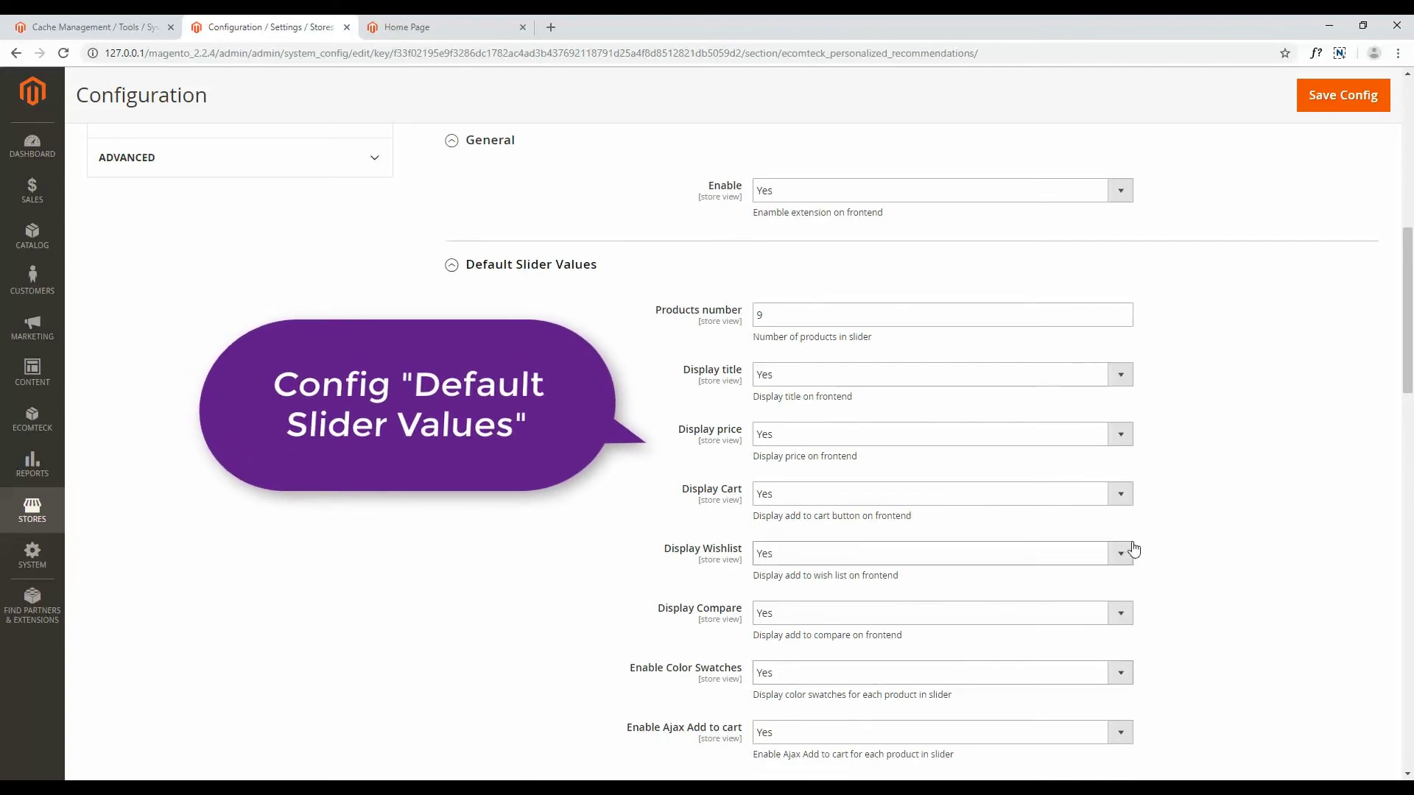
{"action": "scroll", "coordinate": [1408, 296], "scroll_direction": "up", "scroll_amount": 3}
{"action": "scroll", "coordinate": [1408, 297], "scroll_direction": "down", "scroll_amount": 2}
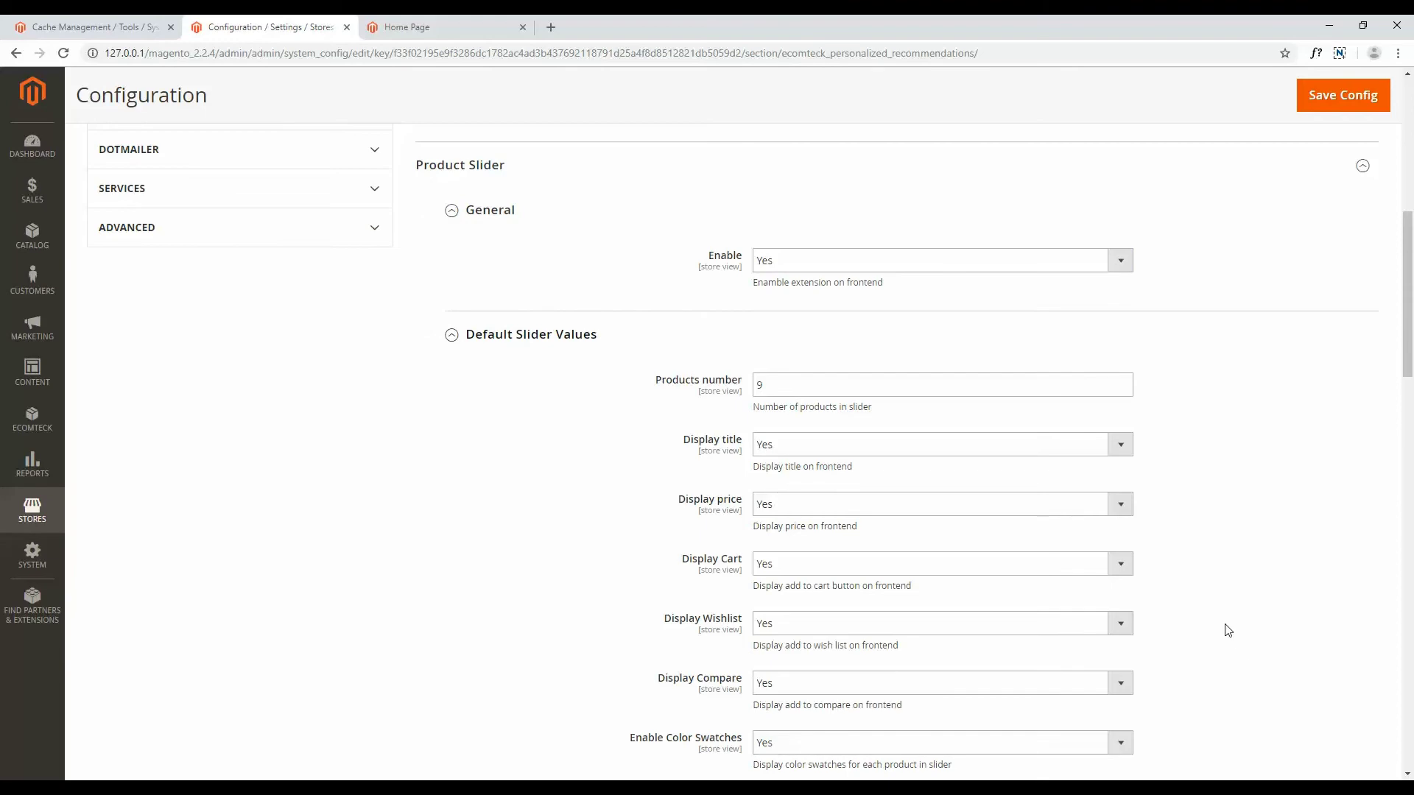
Step: Expand the General group under Product Detail Page Tabs and choose Collapsed tabs (traditional layout) as the Layout
{"action": "left_click_drag", "start_coordinate": [1408, 354], "coordinate": [1404, 703]}
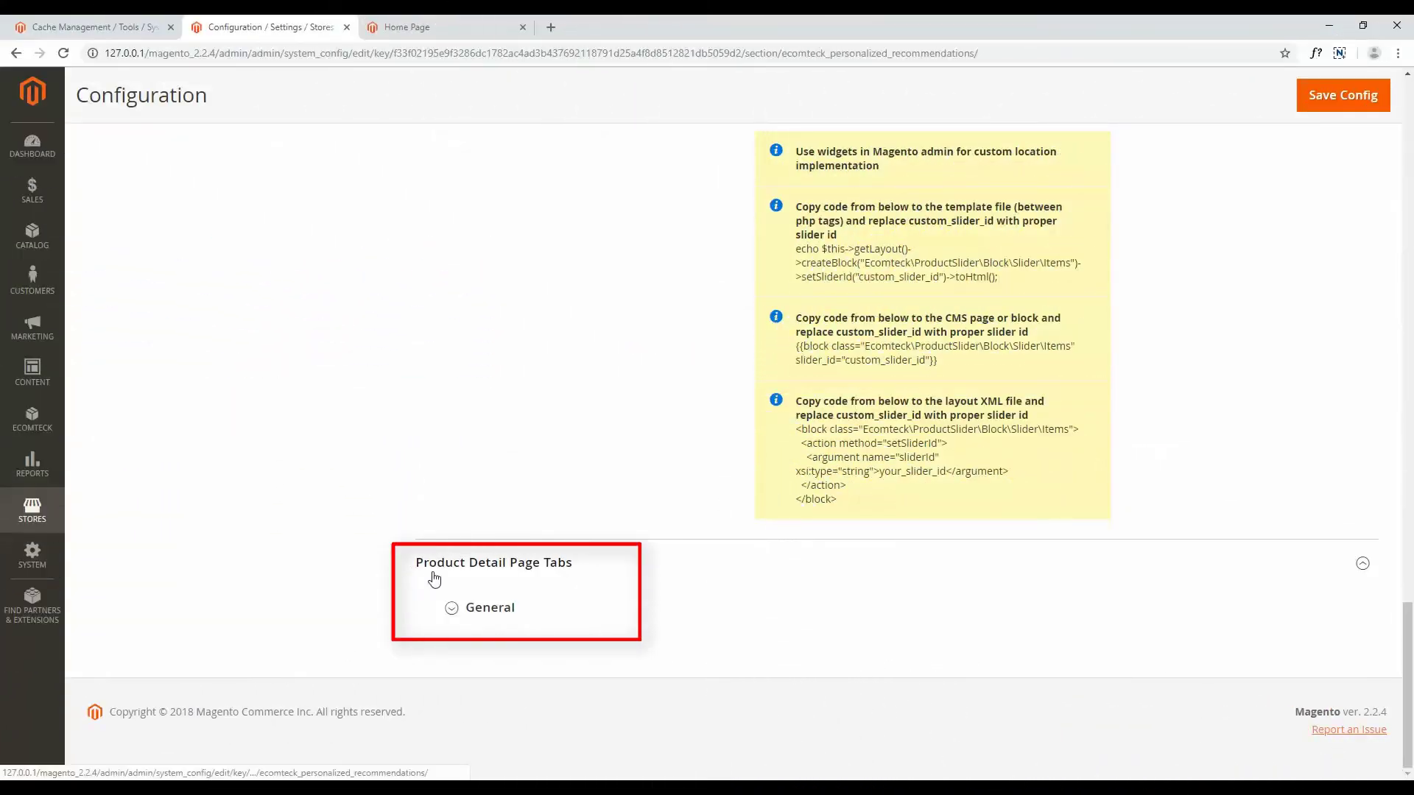
{"action": "left_click", "coordinate": [521, 611]}
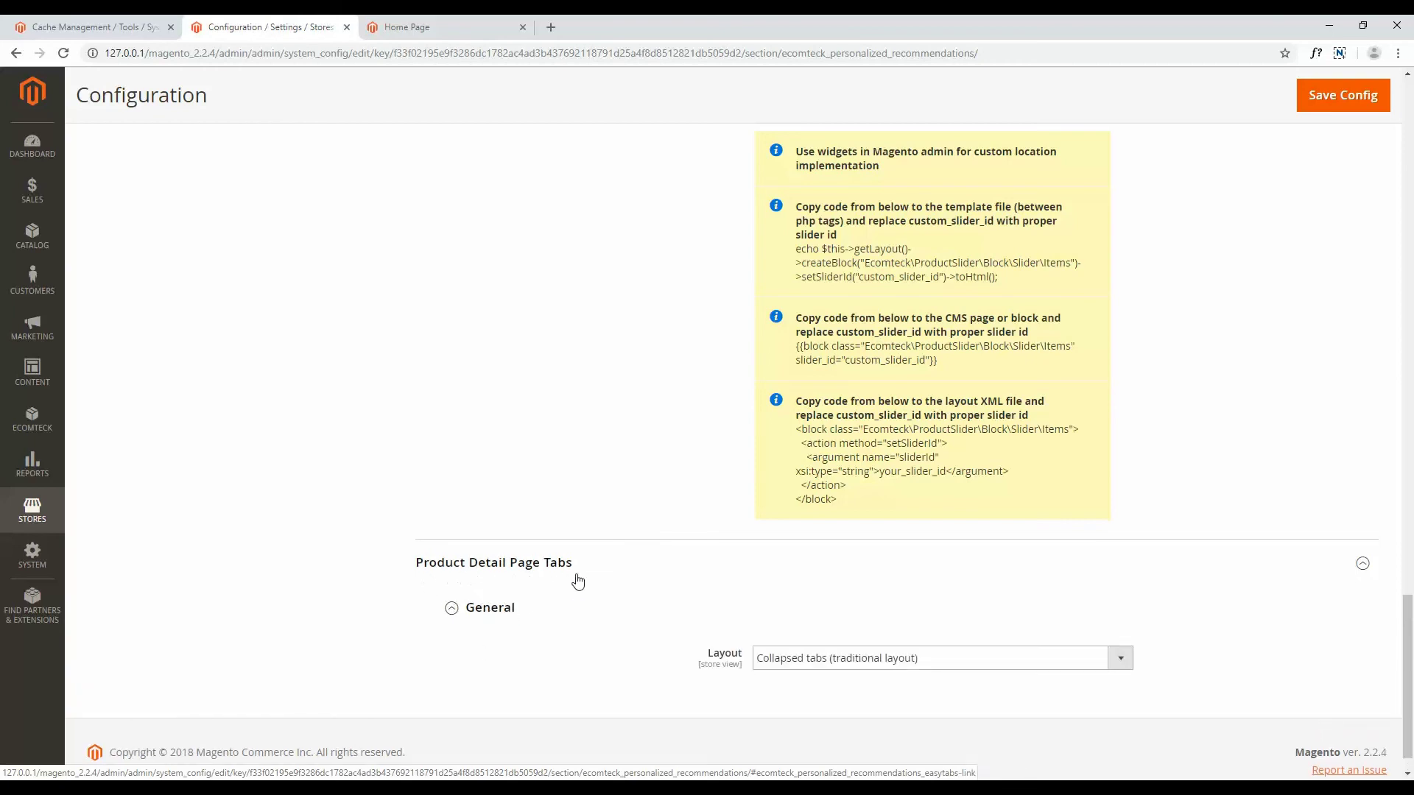
{"action": "left_click", "coordinate": [1044, 651]}
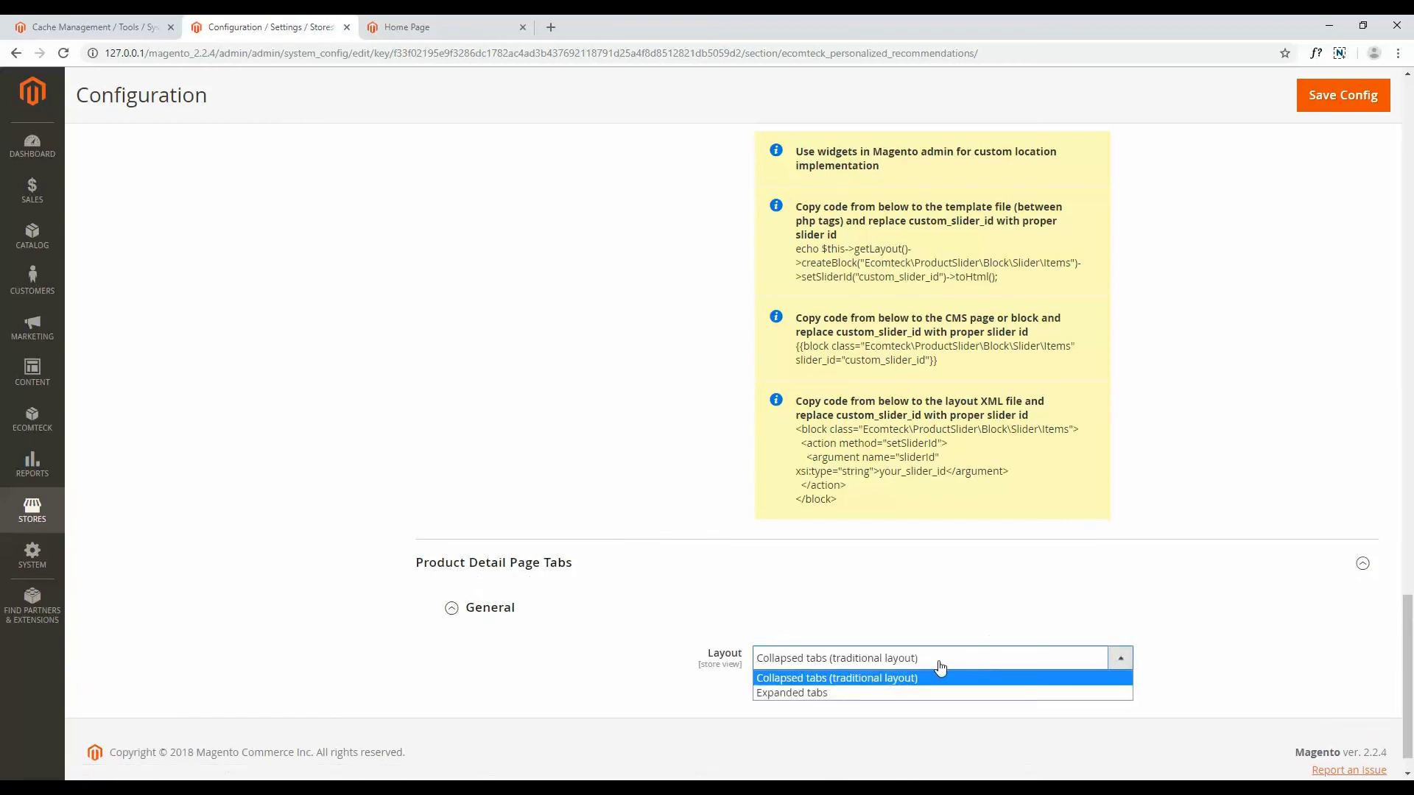
{"action": "left_click", "coordinate": [852, 661]}
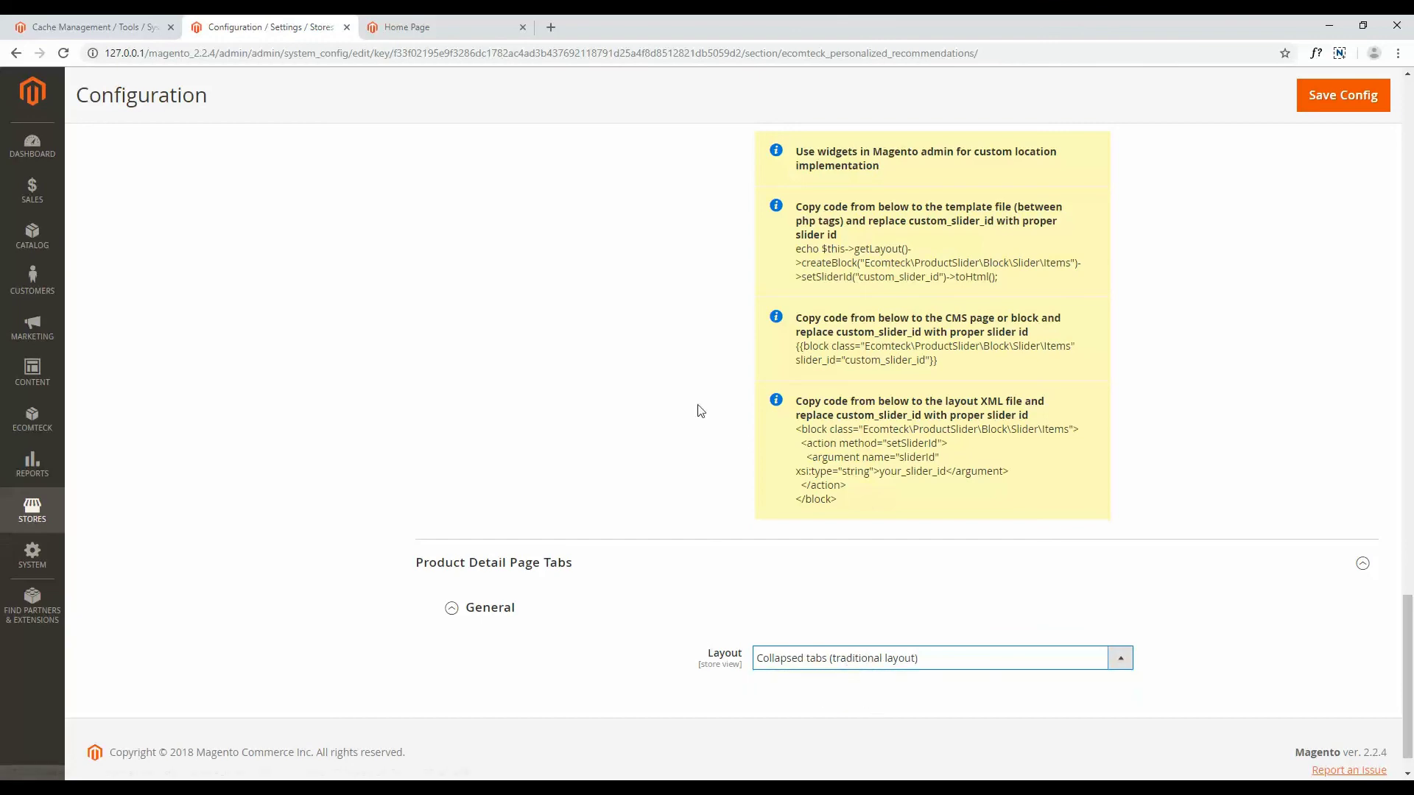
Step: Switch to the storefront, close the cart popup, and open the Fusion Backpack product page
{"action": "left_click", "coordinate": [432, 24]}
{"action": "left_click", "coordinate": [1196, 126]}
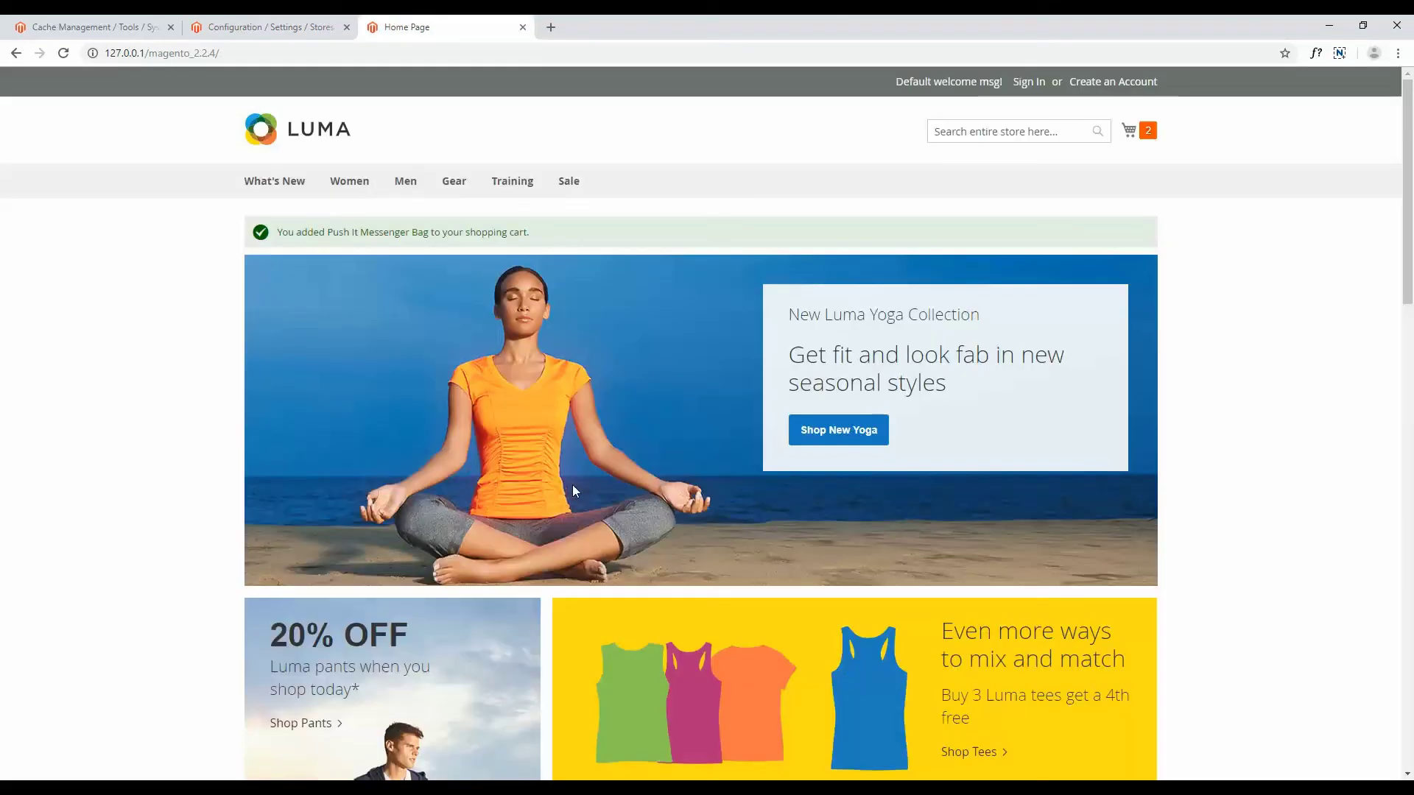
{"action": "scroll", "coordinate": [573, 490], "scroll_direction": "down", "scroll_amount": 12}
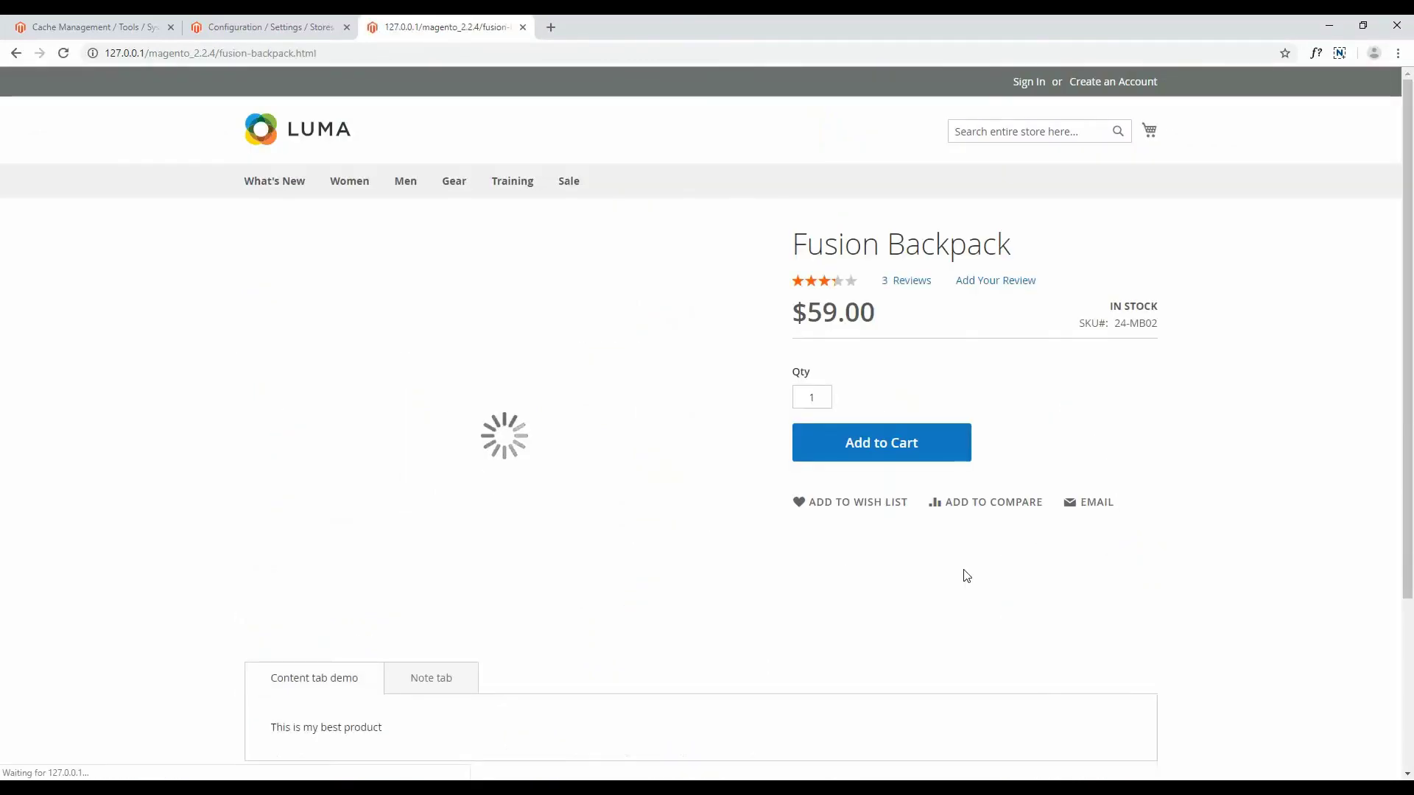
Step: Examine the Note tab and Content tab demo on the Fusion Backpack page and return to the extension's configuration
{"action": "scroll", "coordinate": [947, 574], "scroll_direction": "down", "scroll_amount": 5}
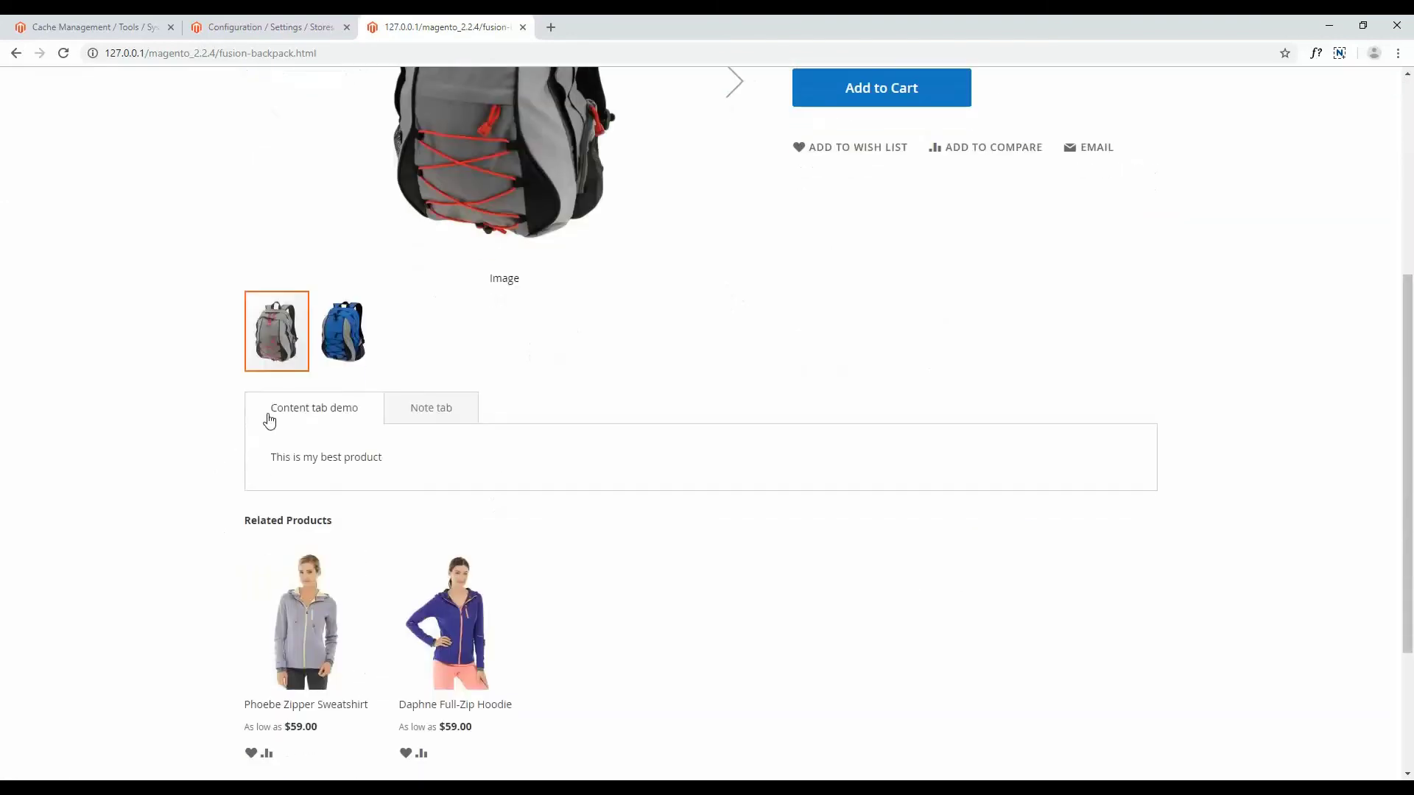
{"action": "left_click", "coordinate": [413, 417]}
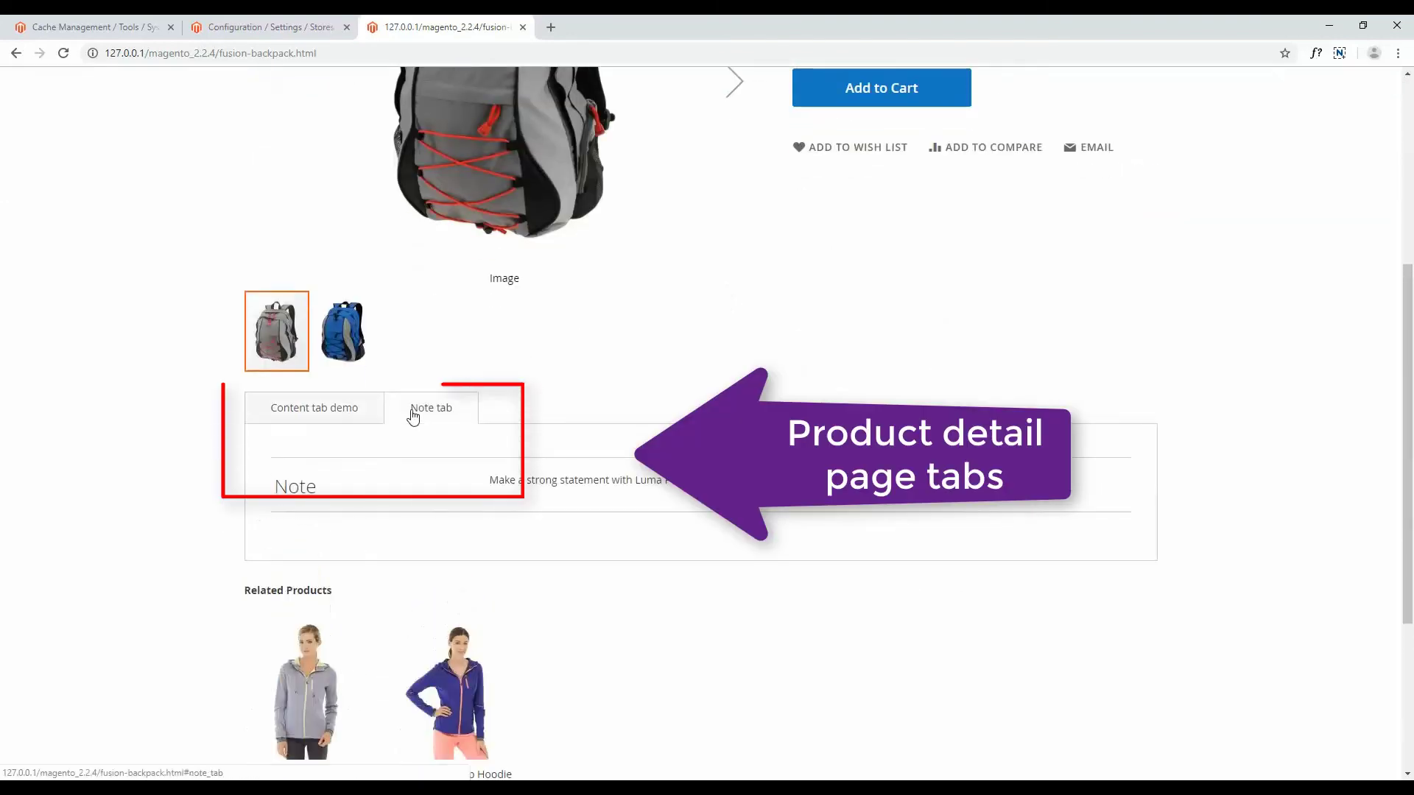
{"action": "left_click", "coordinate": [338, 420]}
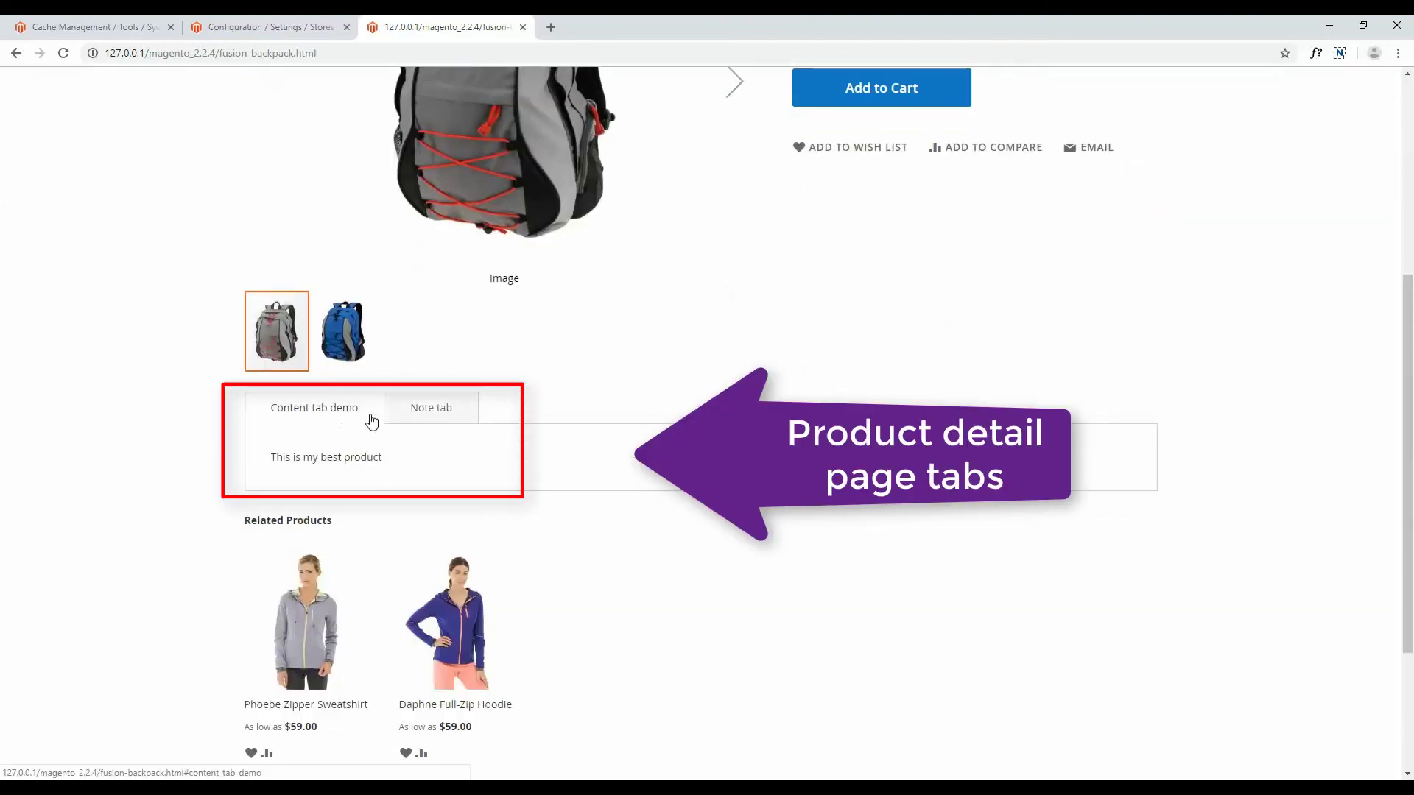
{"action": "left_click", "coordinate": [307, 22]}
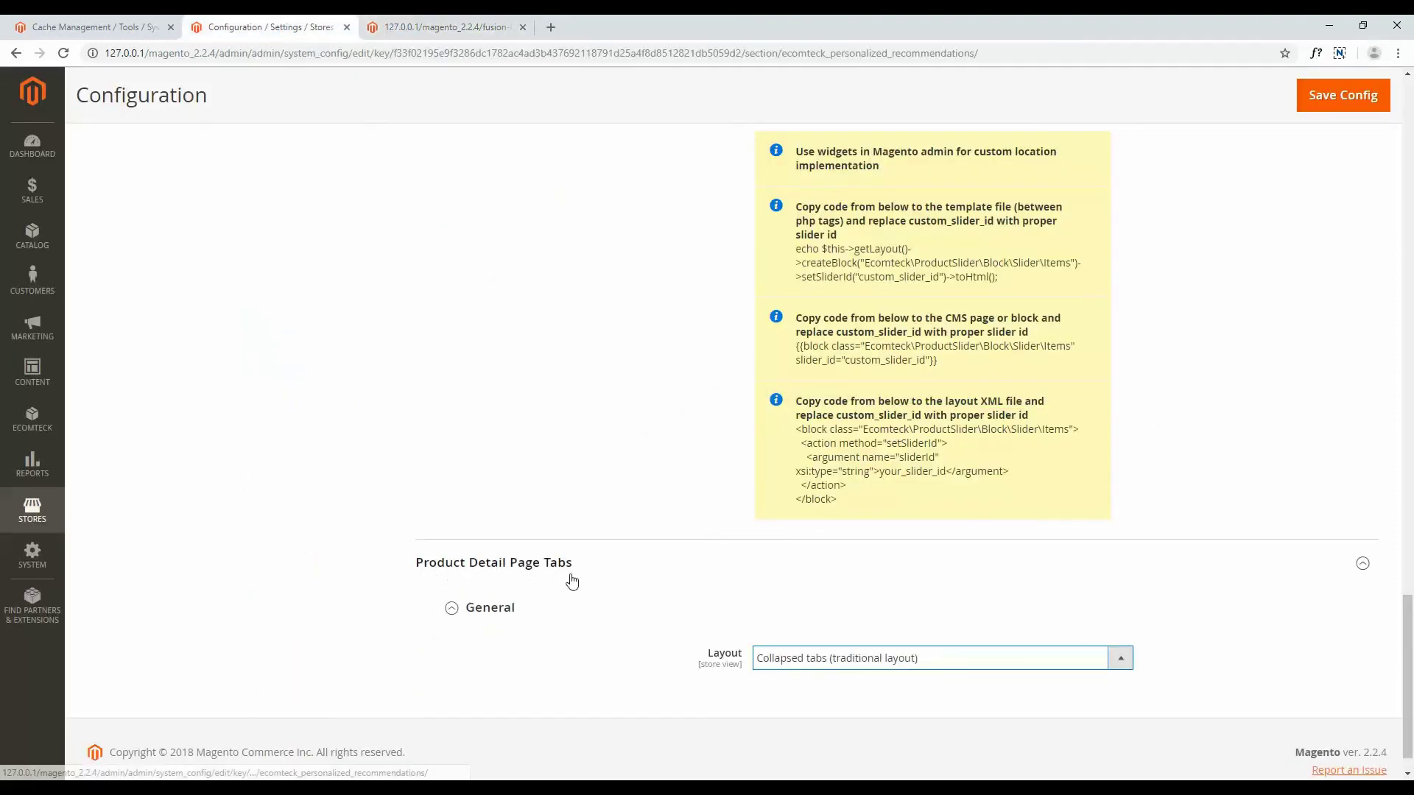